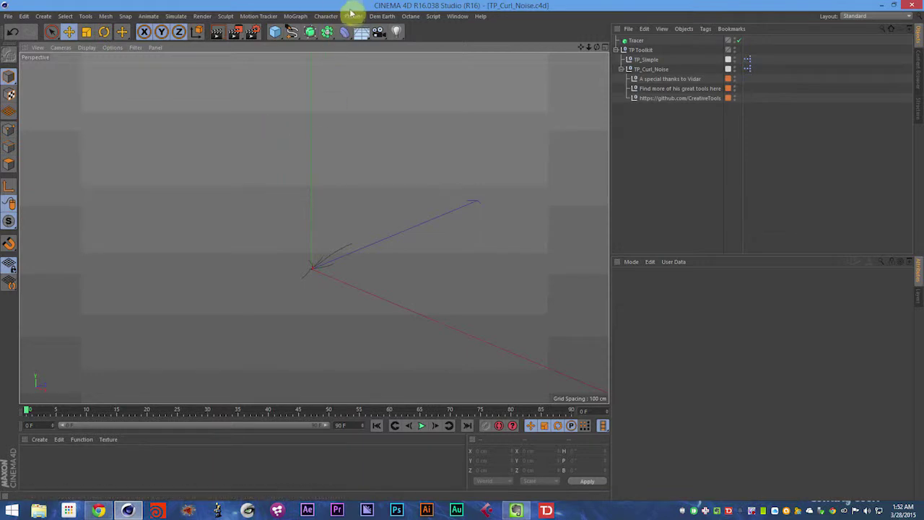
- Open TP Toolkit and add a TP Curl Noise dynamics setup to the scene
left_click(352, 16)
left_click(367, 265)
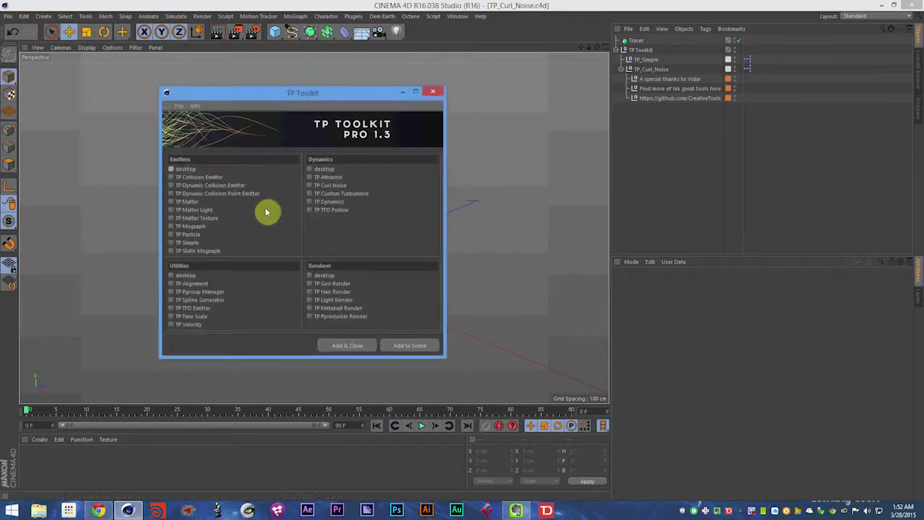
left_click(321, 186)
left_click(347, 346)
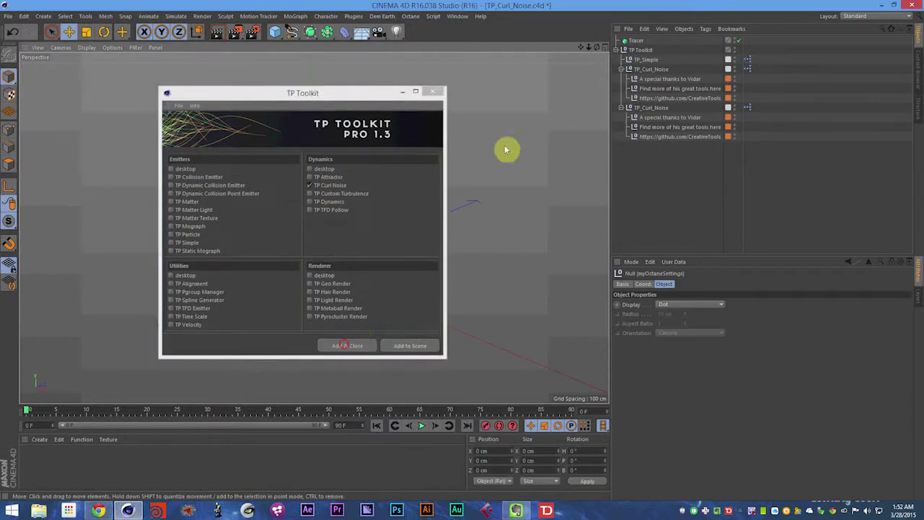
- Delete the older TP_Curl_Noise object and select the newly added one
left_click(651, 70)
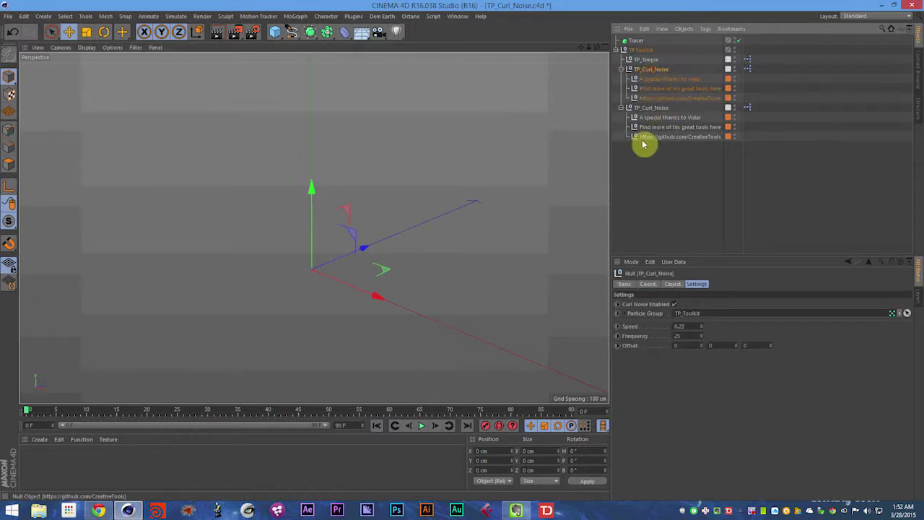
key("Delete")
left_click(647, 70)
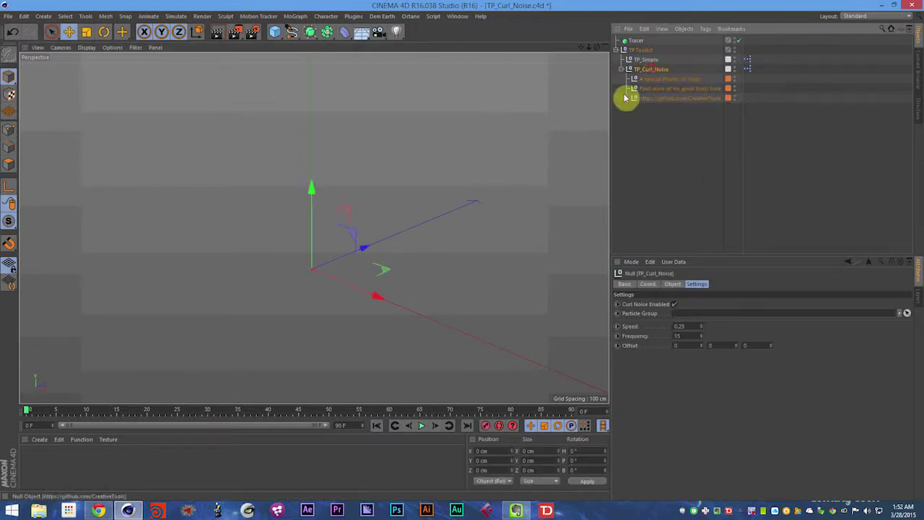
left_click(622, 69)
left_click(621, 70)
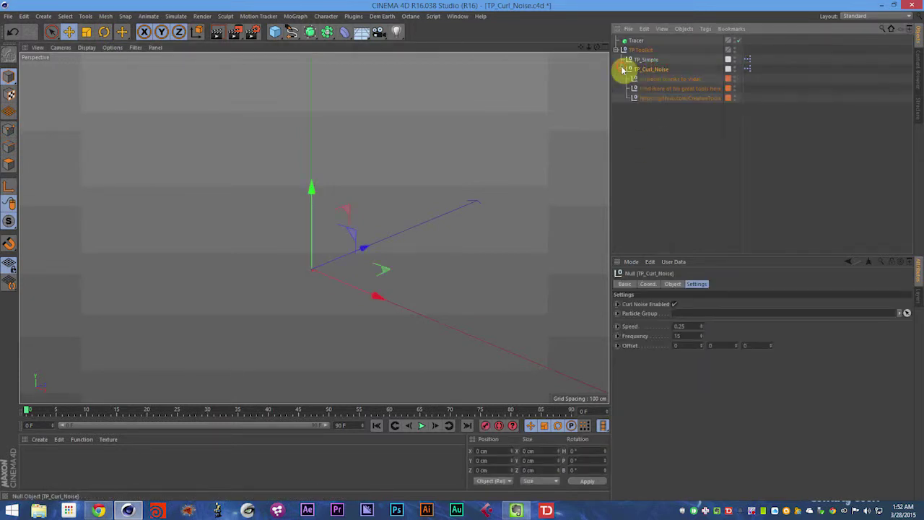
- Inspect the credit nulls nested under TP_Curl_Noise and save the scene
left_click(695, 79)
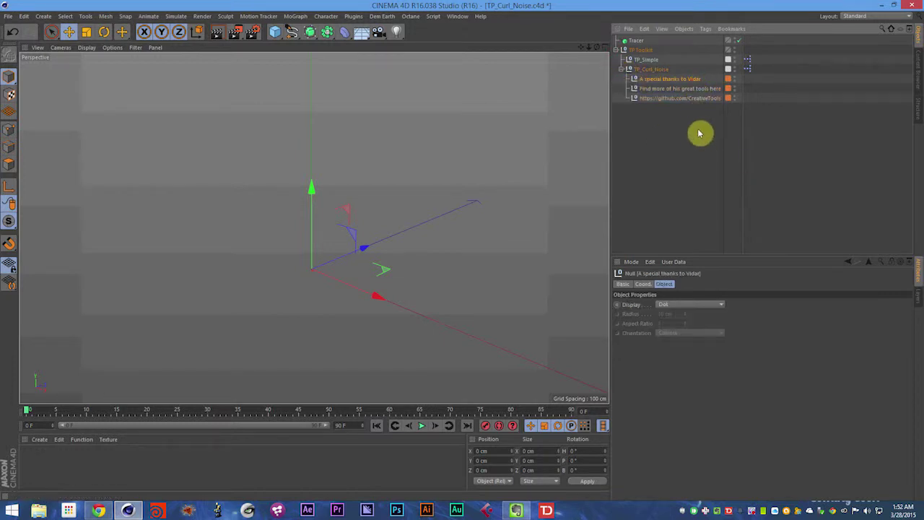
key("ctrl+s")
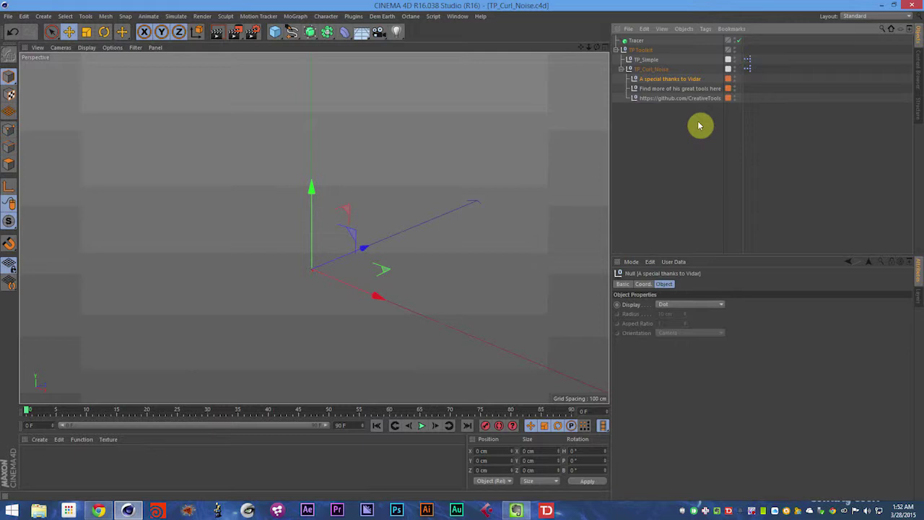
left_click(653, 70)
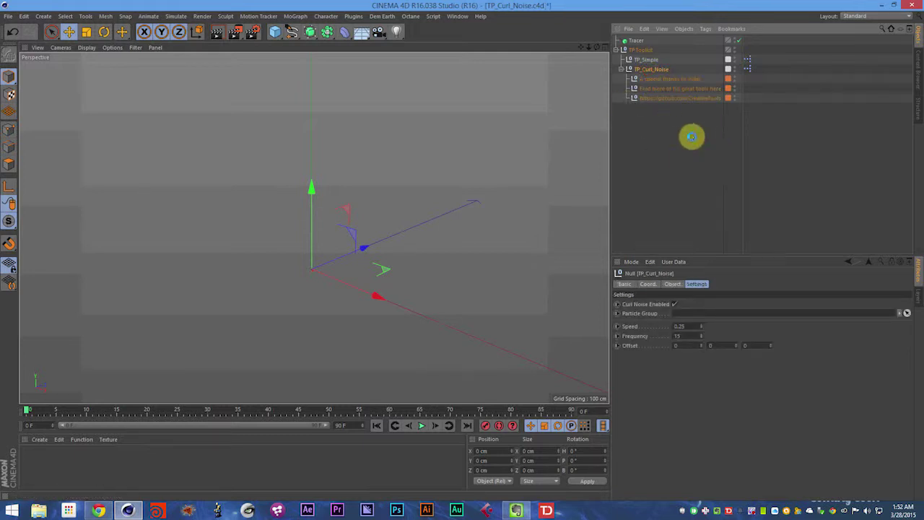
left_click(675, 79)
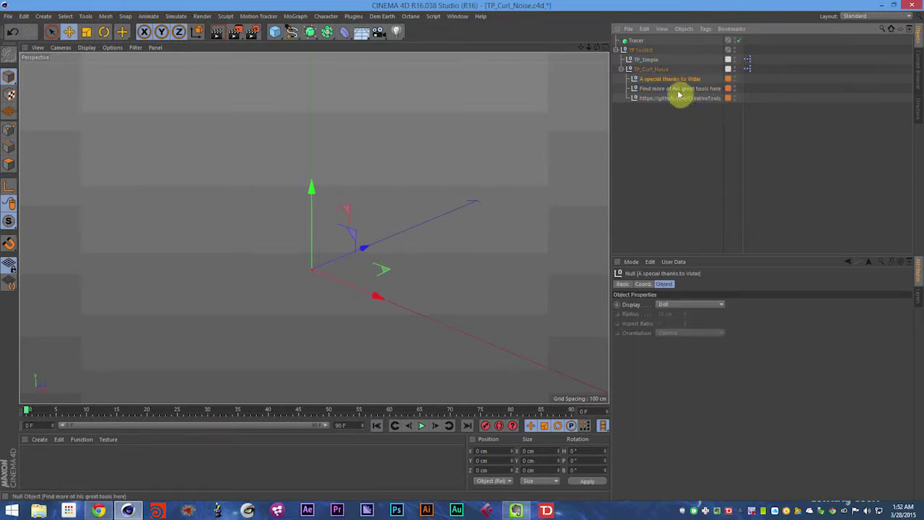
left_click(674, 98)
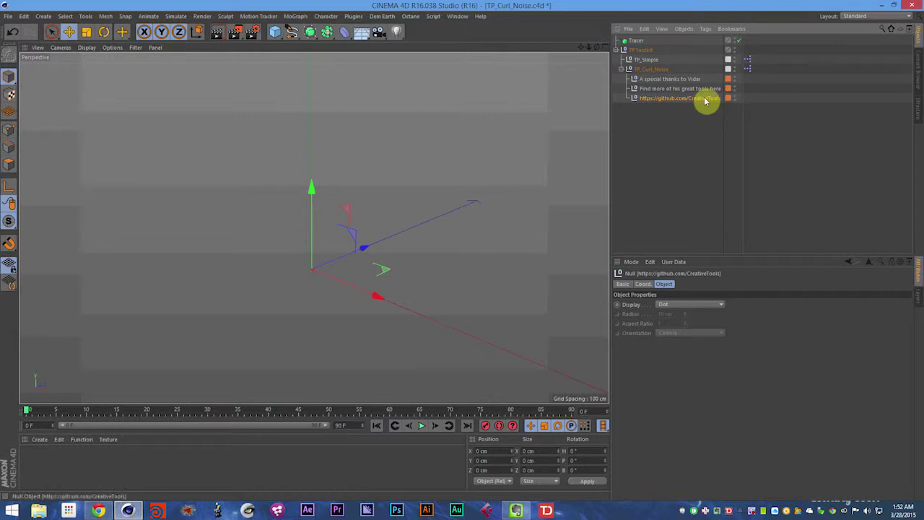
key("ctrl+s")
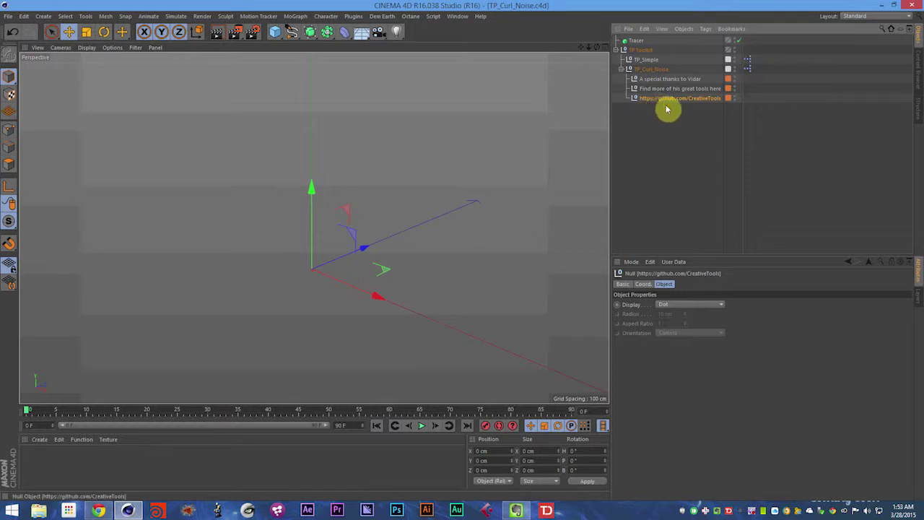
- Collapse the TP_Curl_Noise hierarchy and view the TP_Simple emitter's attributes
left_click(621, 69)
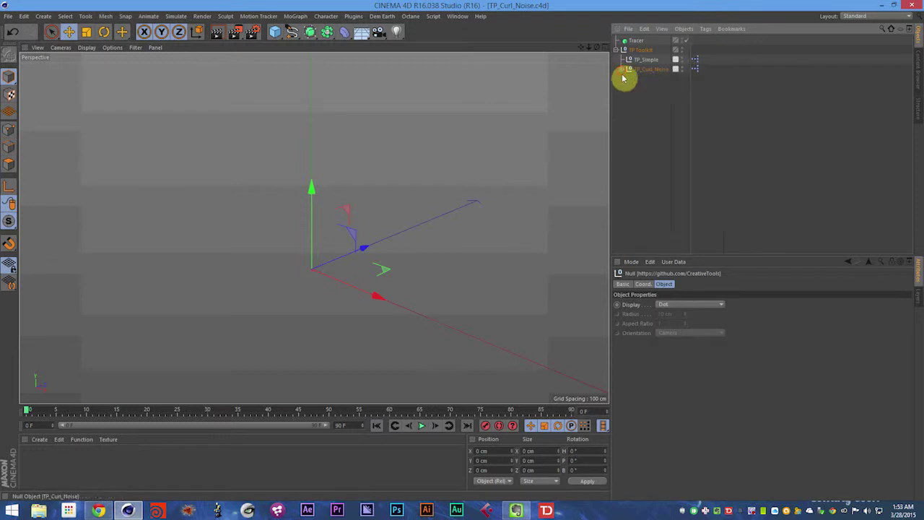
left_click(649, 69)
left_click(648, 59)
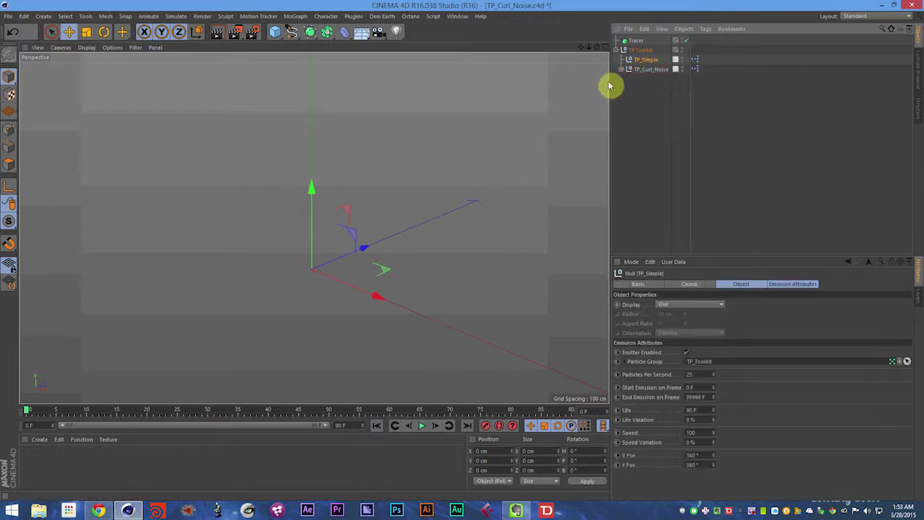
left_click(679, 130)
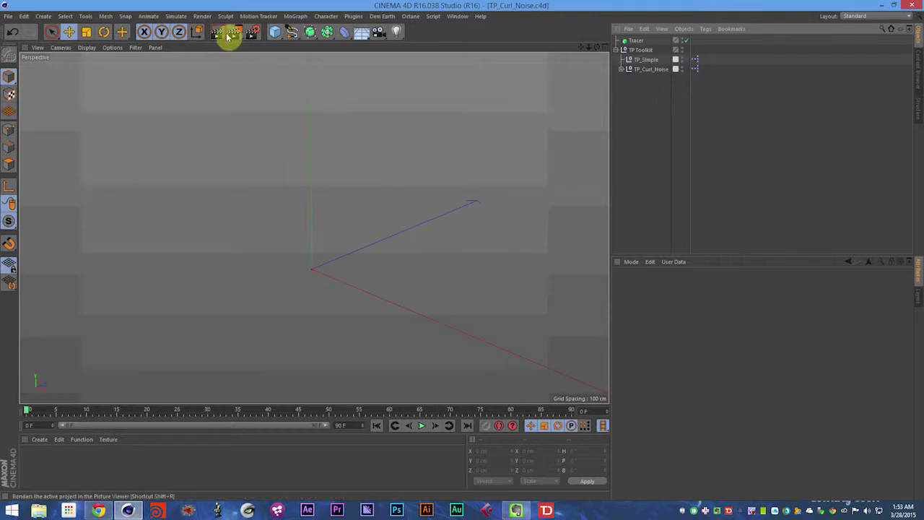
- Open the Thinking Particles settings and assign the TP_Toolkit group as TP_Curl_Noise's Particle Group
left_click(176, 16)
mouse_move(189, 62)
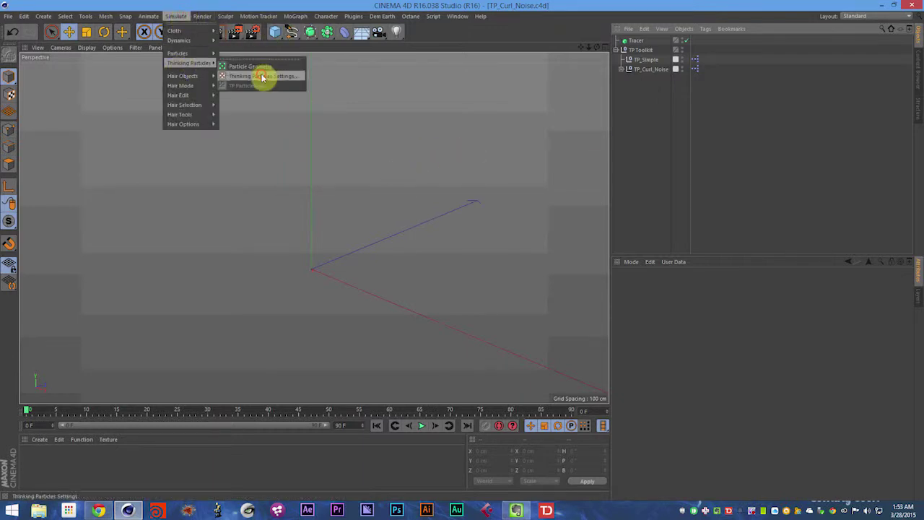
left_click(264, 78)
left_click(651, 69)
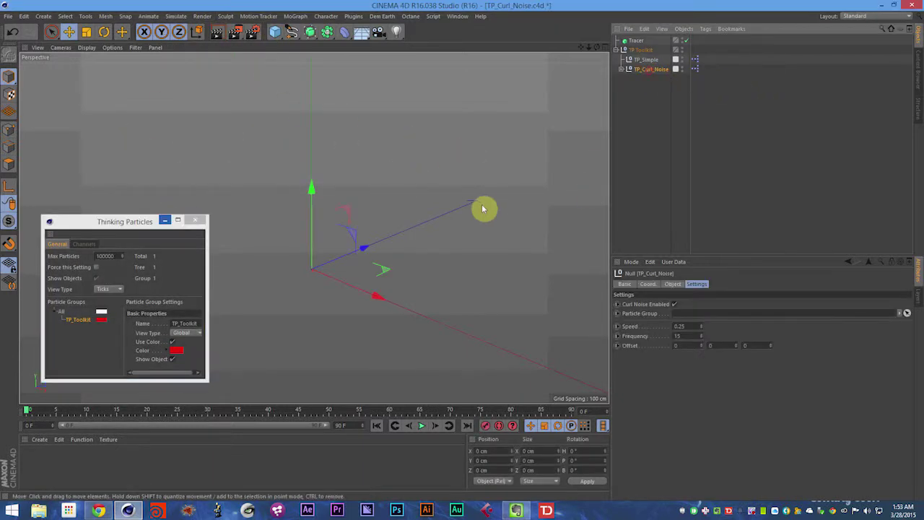
left_click_drag(83, 323, 700, 318)
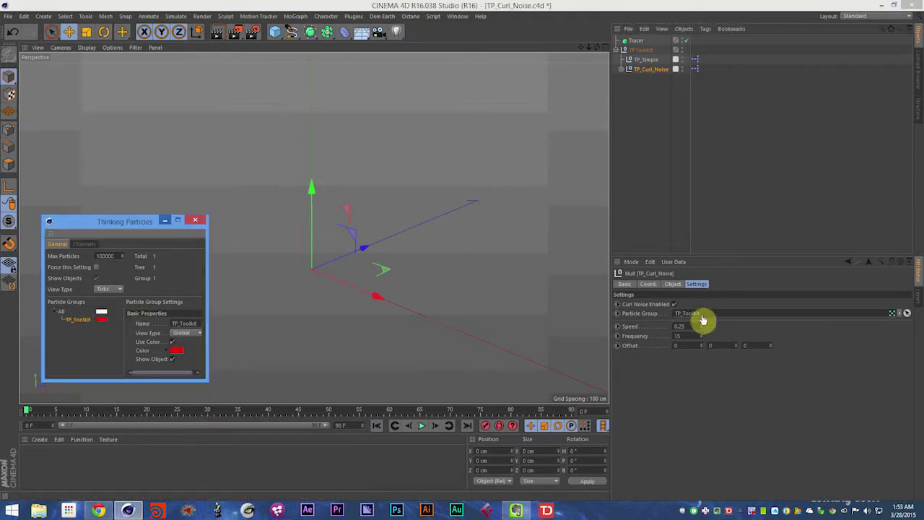
left_click(663, 309)
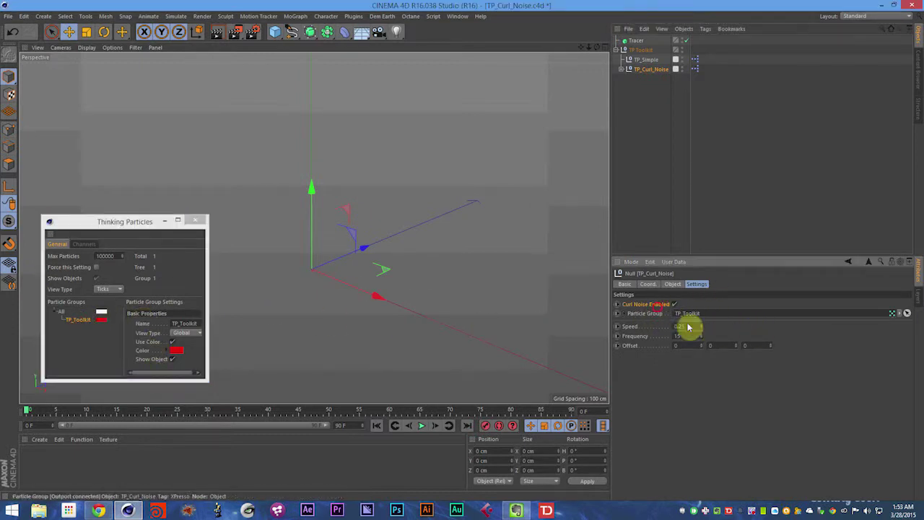
- Review TP_Simple's emission attributes, including particles per second and X Fov, and save the scene
left_click(648, 62)
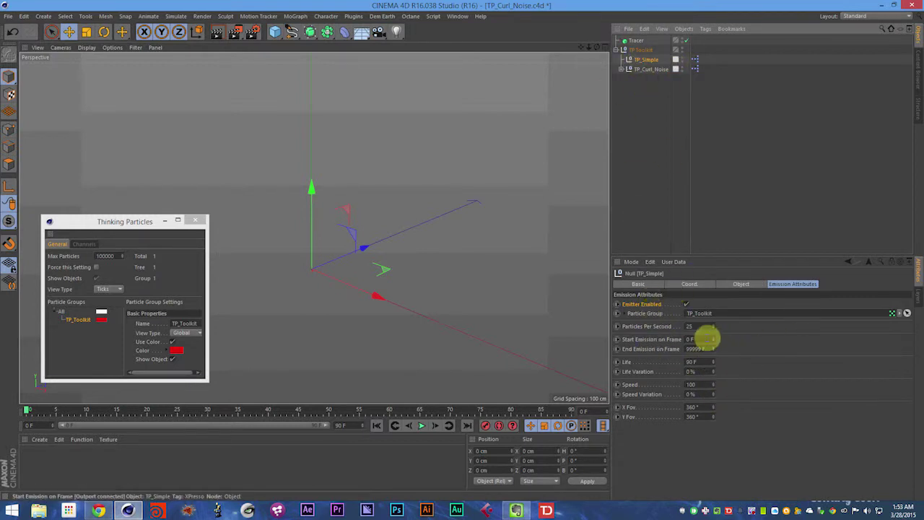
left_click(653, 328)
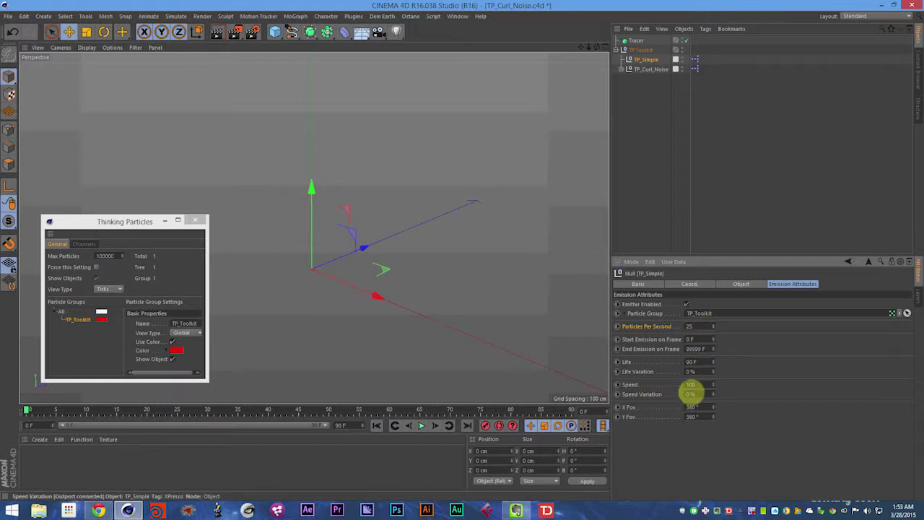
double_click(706, 406)
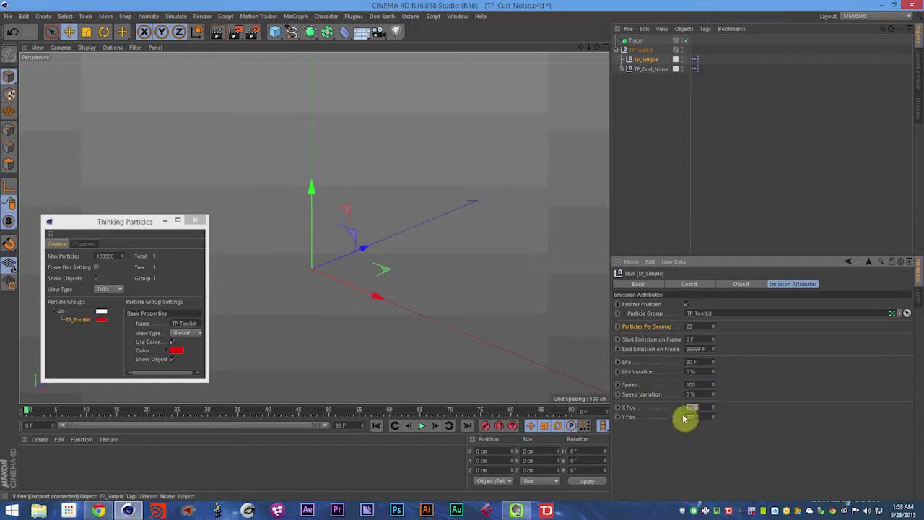
left_click(647, 75)
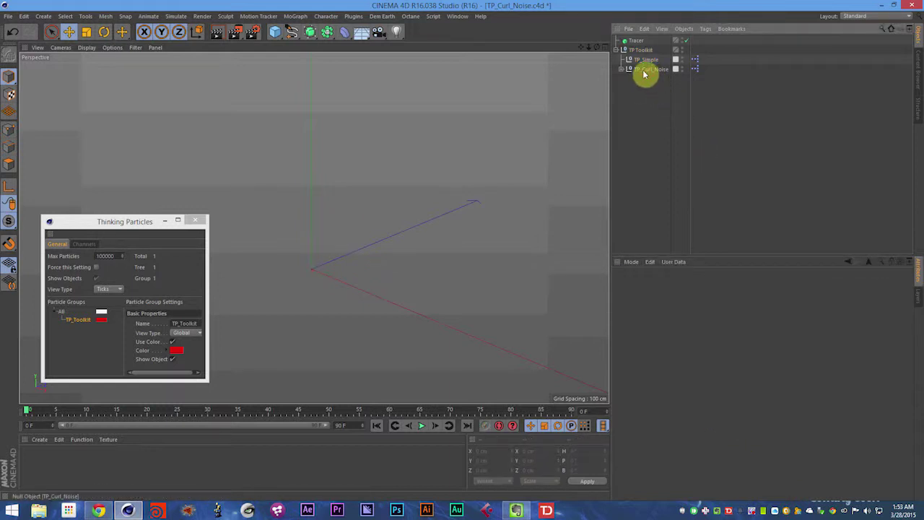
key("ctrl+s")
- Check the Tracer's trace link and play the animation to view the curl noise paths from another angle
left_click(638, 70)
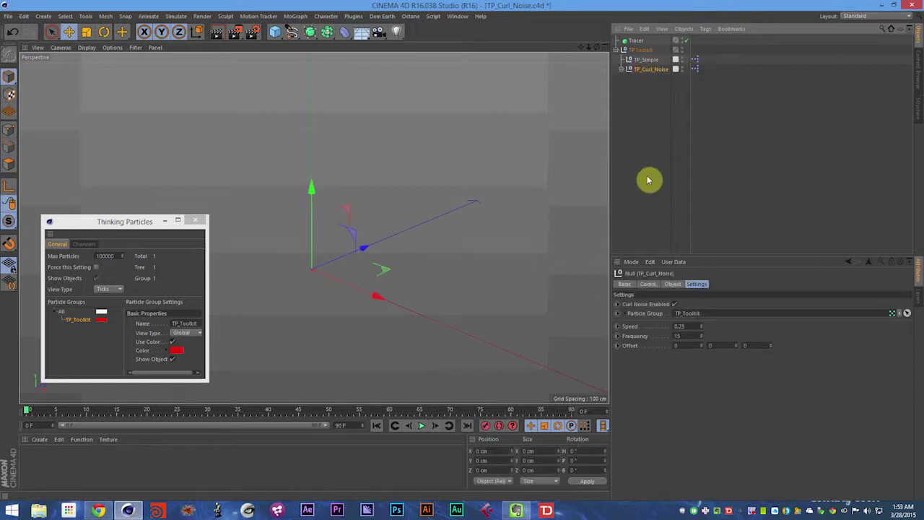
left_click(635, 41)
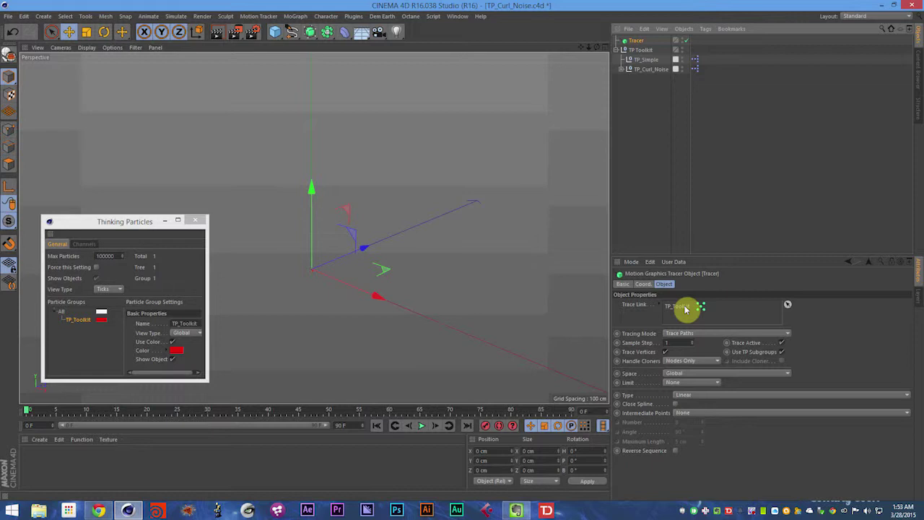
key("F8")
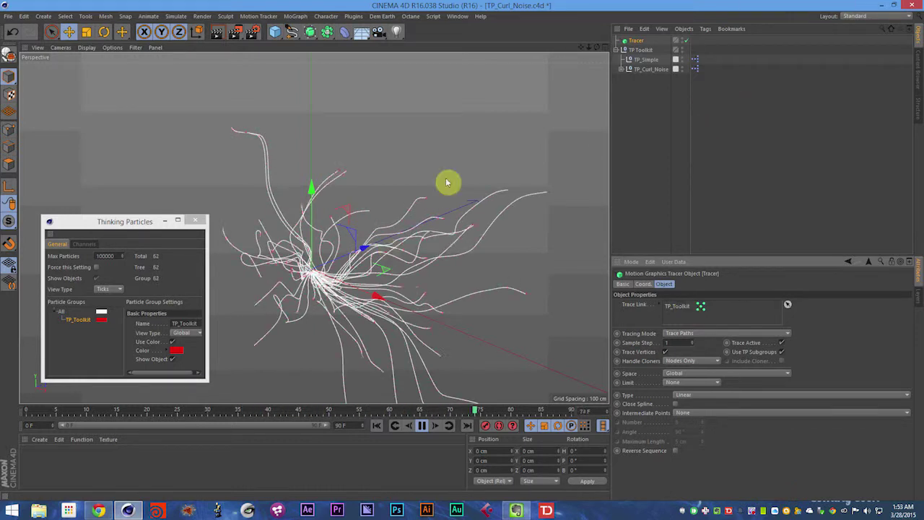
left_click_drag(335, 296, 375, 272, "alt")
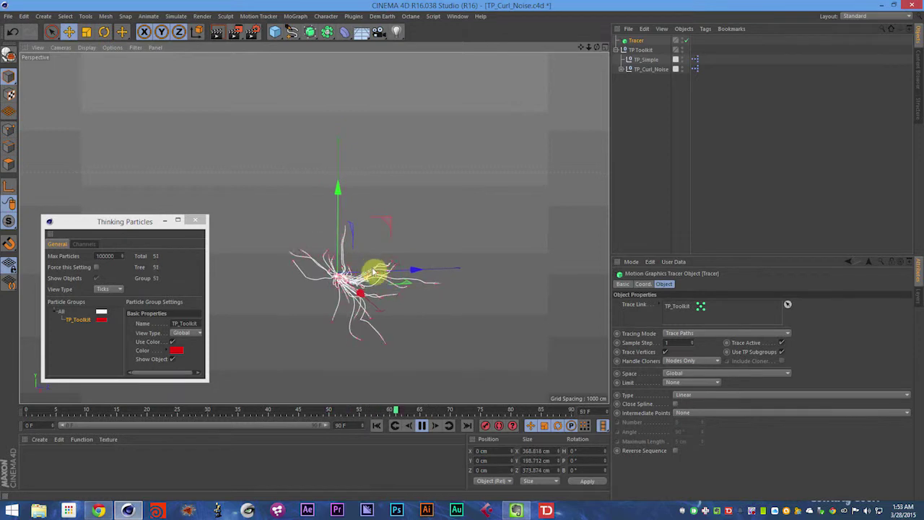
- Select the TP_Curl_Noise object and save the scene
left_click(668, 59)
left_click(665, 70)
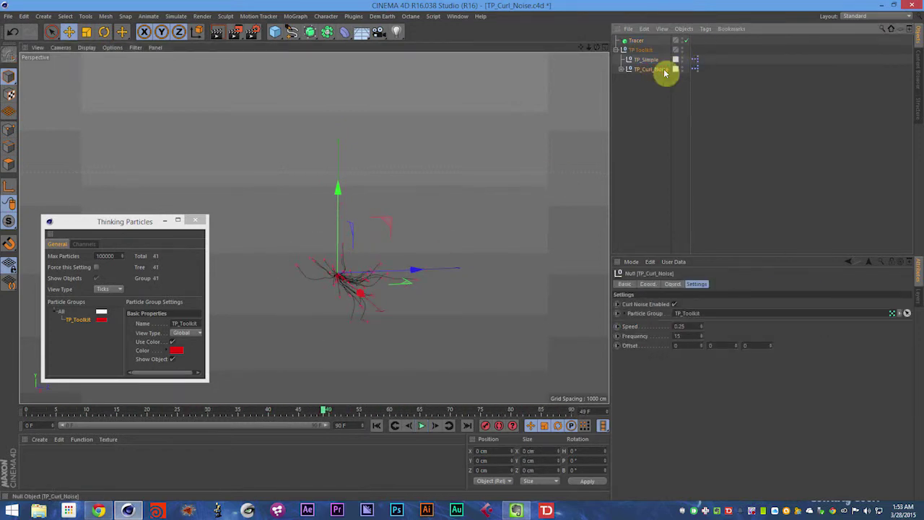
key("ctrl+s")
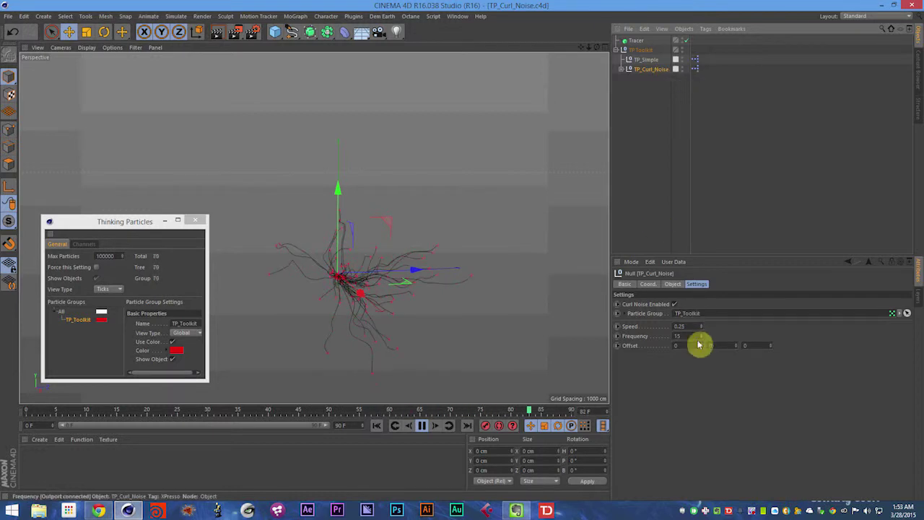
- Set TP_Curl_Noise's Frequency to 0 and its Speed to 1
left_click(654, 329)
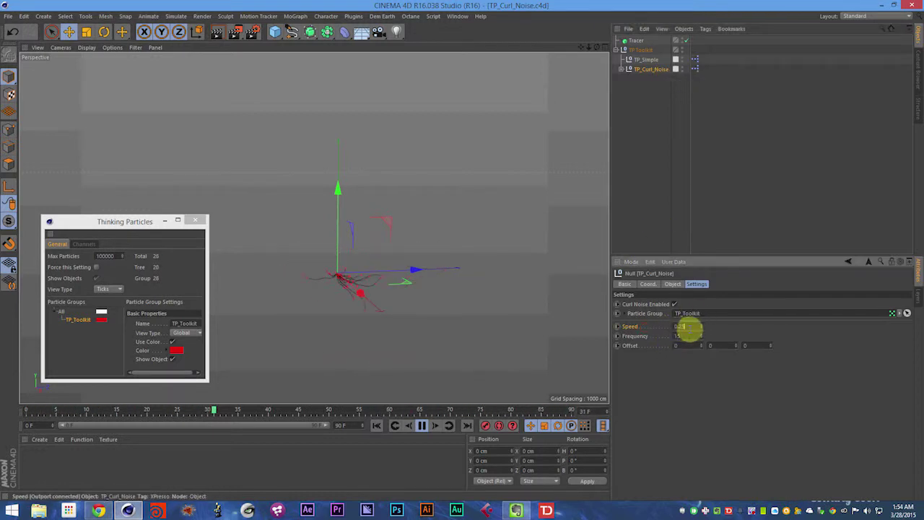
mouse_move(691, 327)
left_mouse_down()
mouse_move(703, 335)
mouse_move(685, 327)
left_mouse_up()
left_click(690, 325)
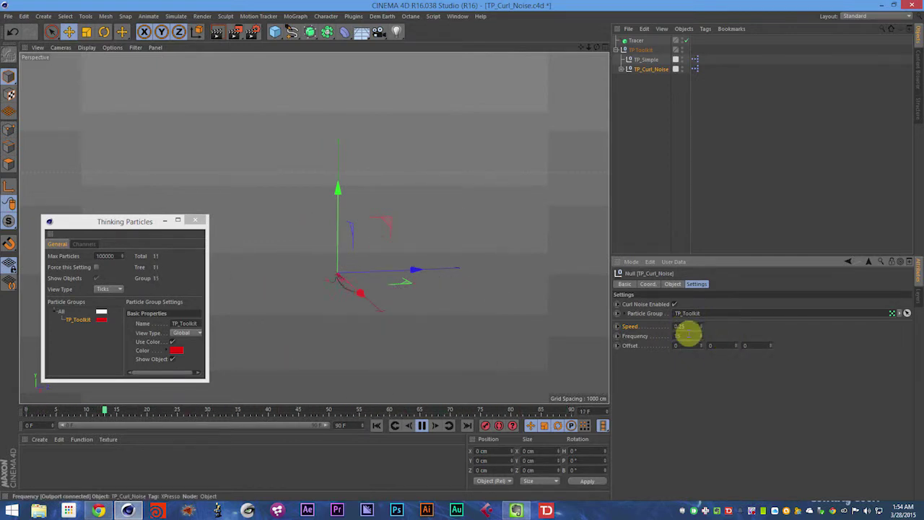
left_click(687, 334)
type("0")
double_click(695, 327)
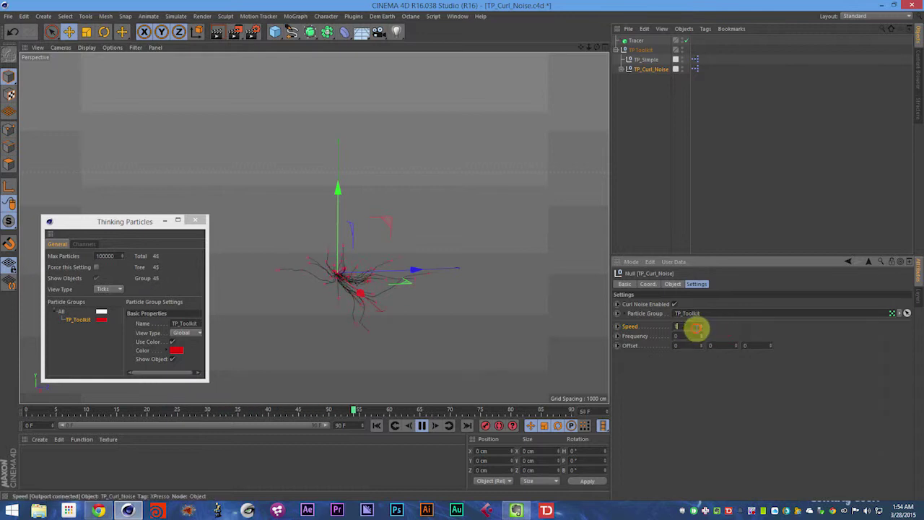
type("1")
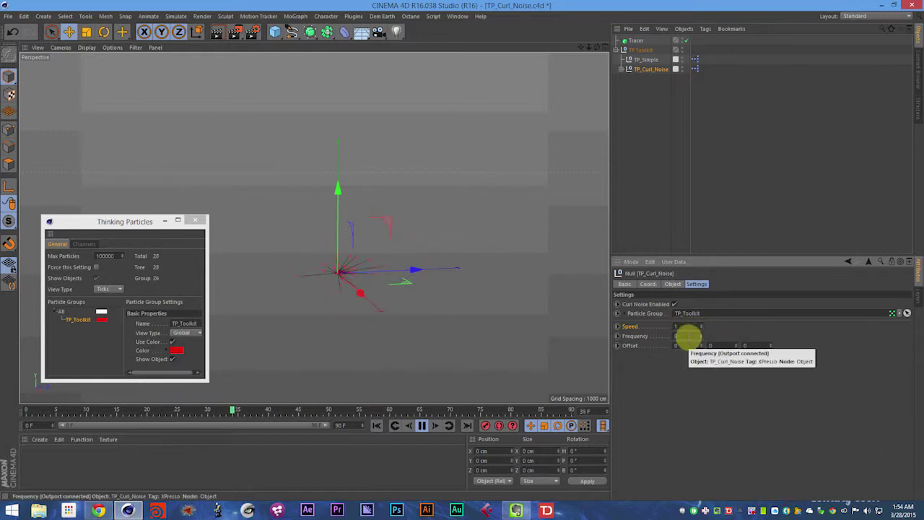
- Try a Frequency of 0.25 on TP_Curl_Noise and raise it to 25
double_click(688, 335)
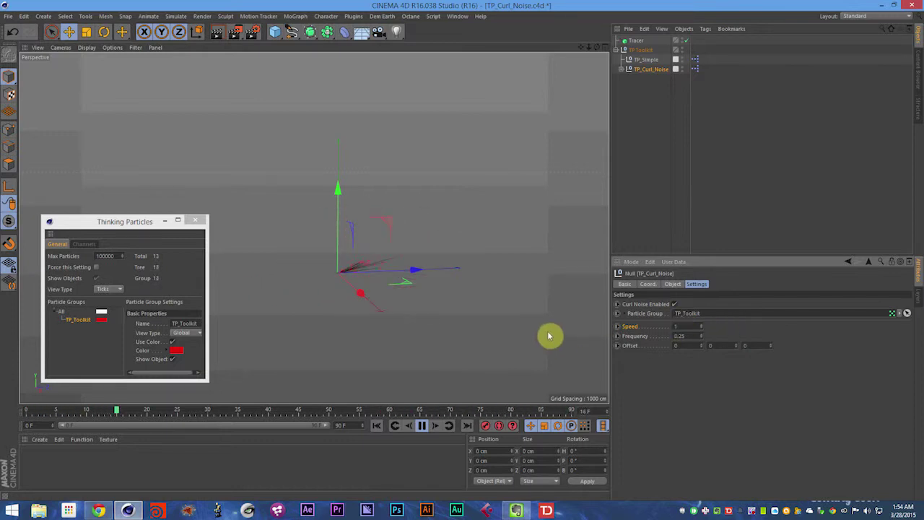
left_click(682, 336)
type("25")
key("Return")
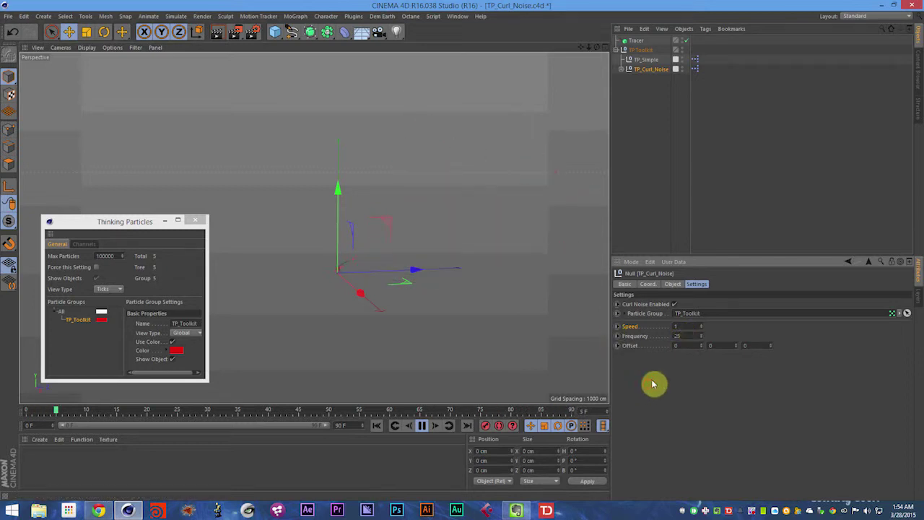
scroll(340, 258, "up", 2)
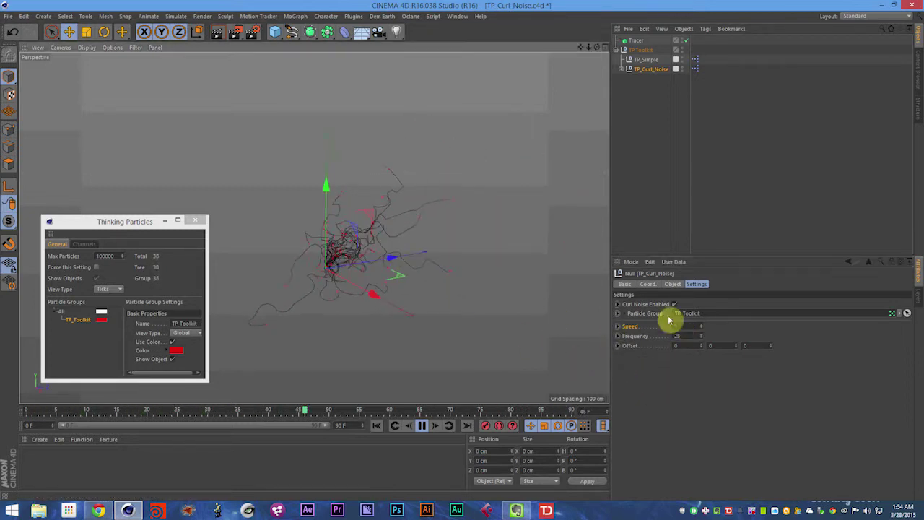
- Set TP_Curl_Noise's Frequency to 5, inspect the resulting particle paths from another angle, and save the scene
left_click(681, 336)
type("5")
key("Return")
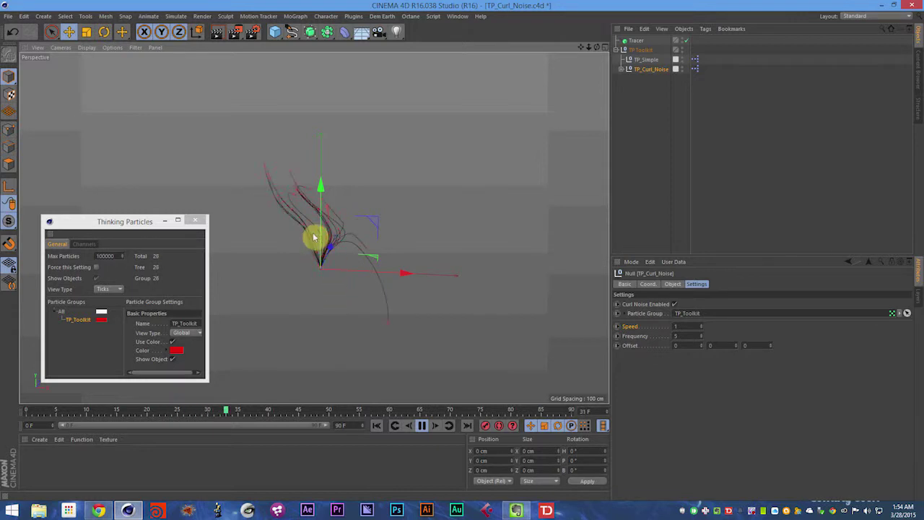
key("F8")
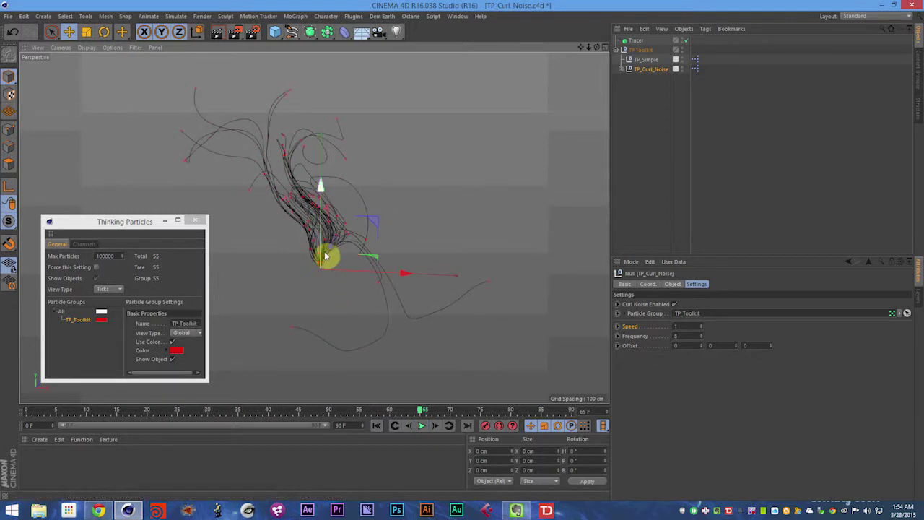
left_click_drag(324, 251, 625, 288, "alt")
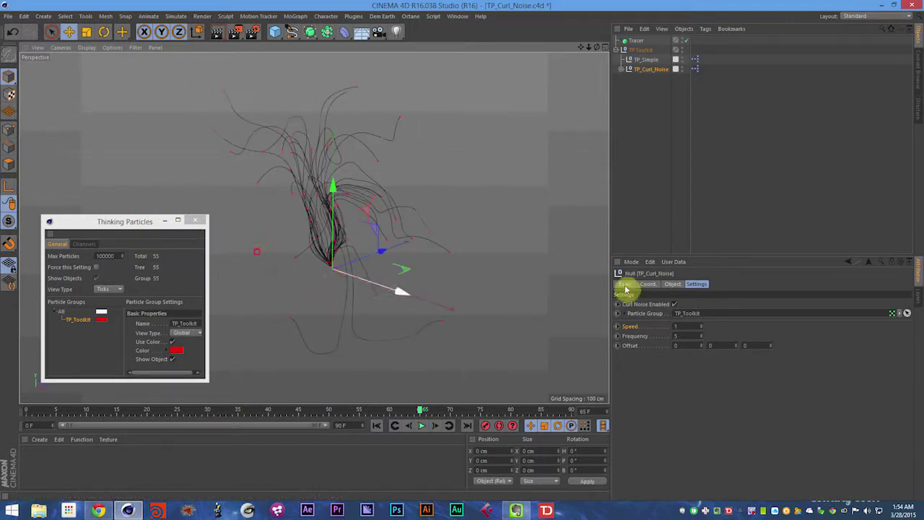
key("ctrl+s")
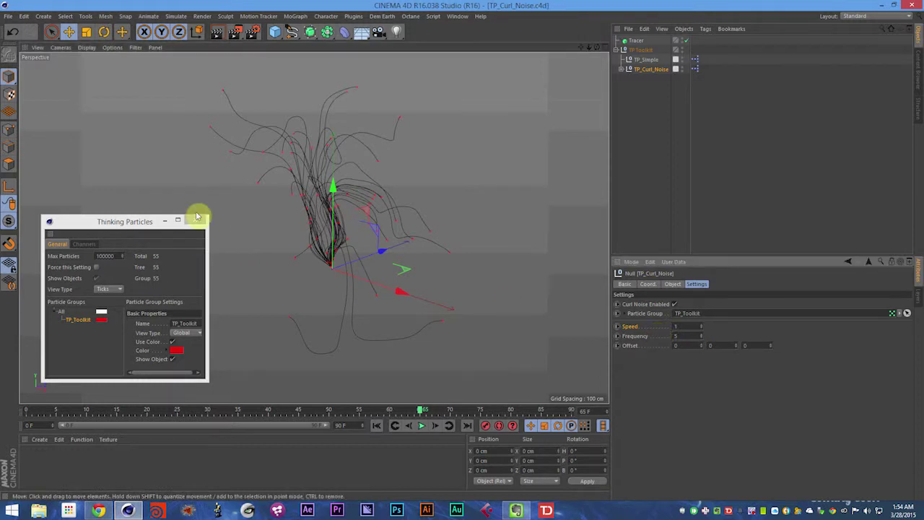
- Move the Thinking Particles window off the particle paths and set TP_Curl_Noise's Speed to 0.25 and Frequency to 15
left_click(128, 221)
left_click_drag(128, 222, 117, 195)
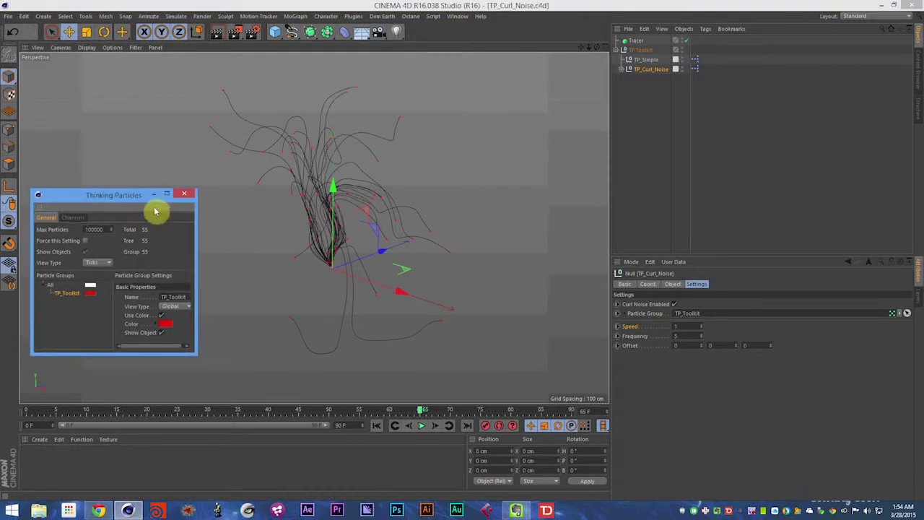
left_click(639, 329)
right_click(639, 336)
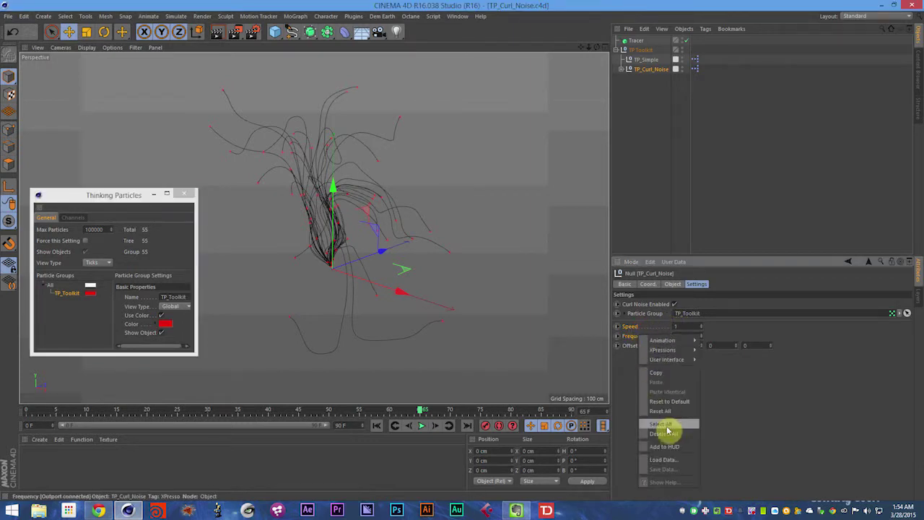
left_click(676, 381)
key("shift+f")
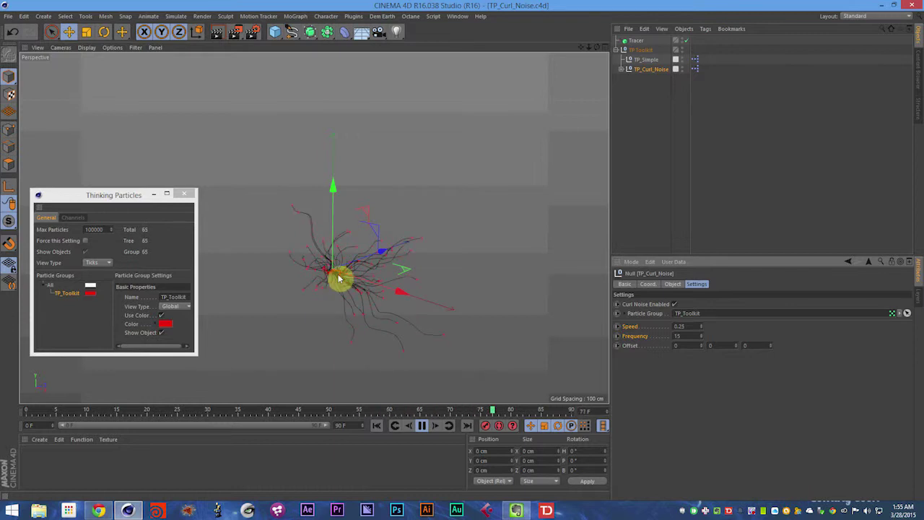
- Set the second Offset value of TP_Curl_Noise to 15 and play the animation to view the paths
left_click(730, 346)
type("15")
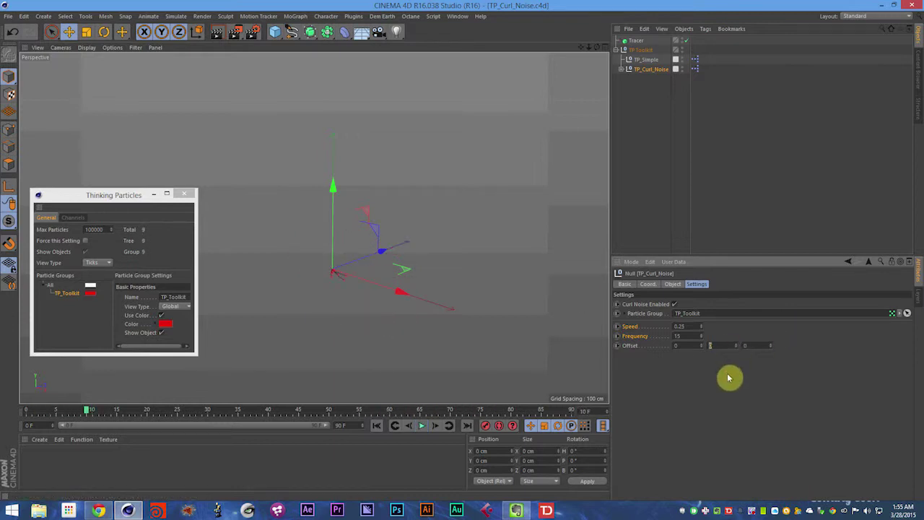
key("Return")
key("F8")
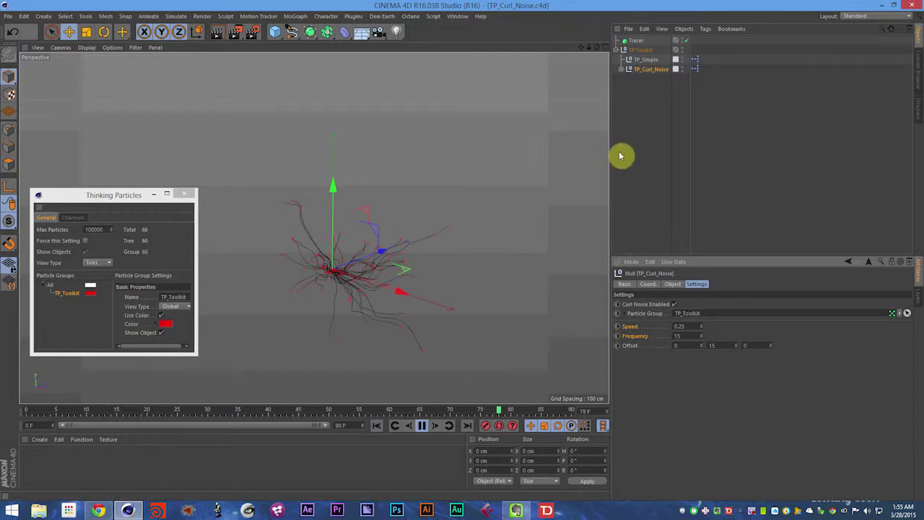
key("F8")
- Bake the Tracer's current paths into a separate spline object, rewind to the first frame and keep the spline disabled
right_click(638, 34)
left_click(634, 44)
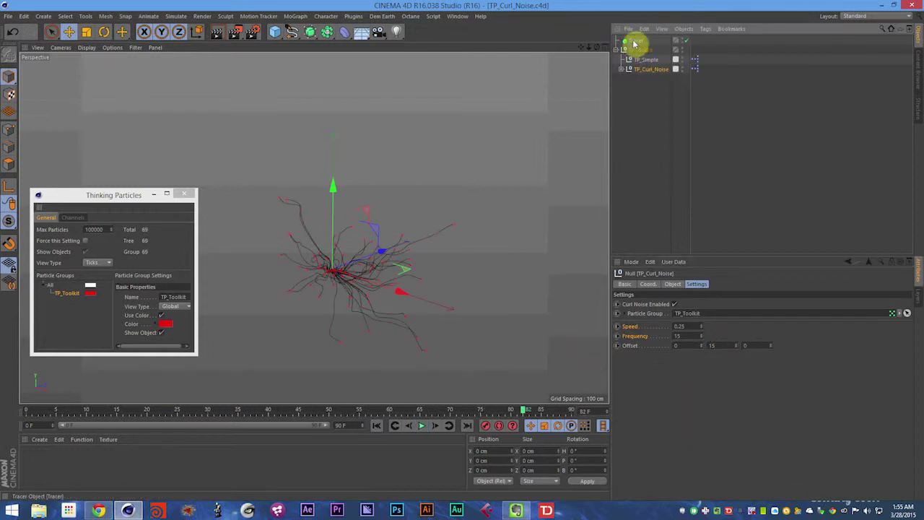
right_click(634, 43)
left_click(663, 322)
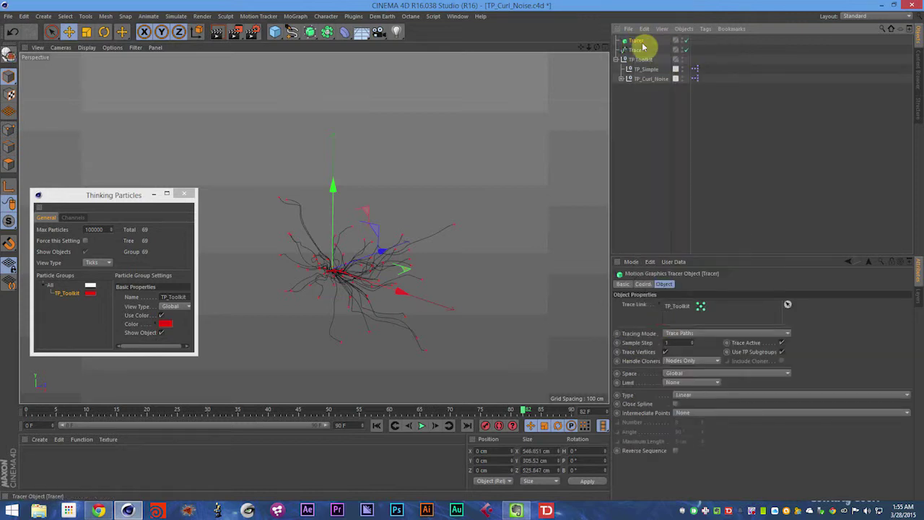
left_click(646, 52)
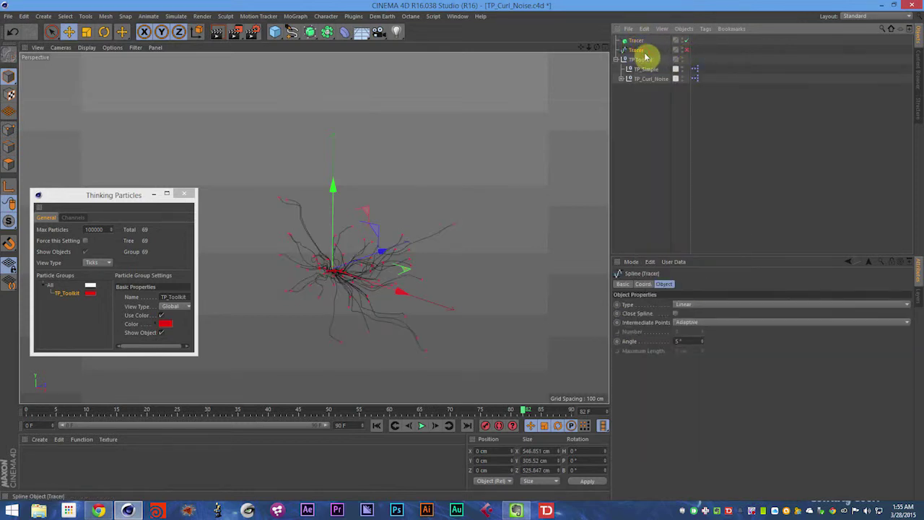
key("shift+f")
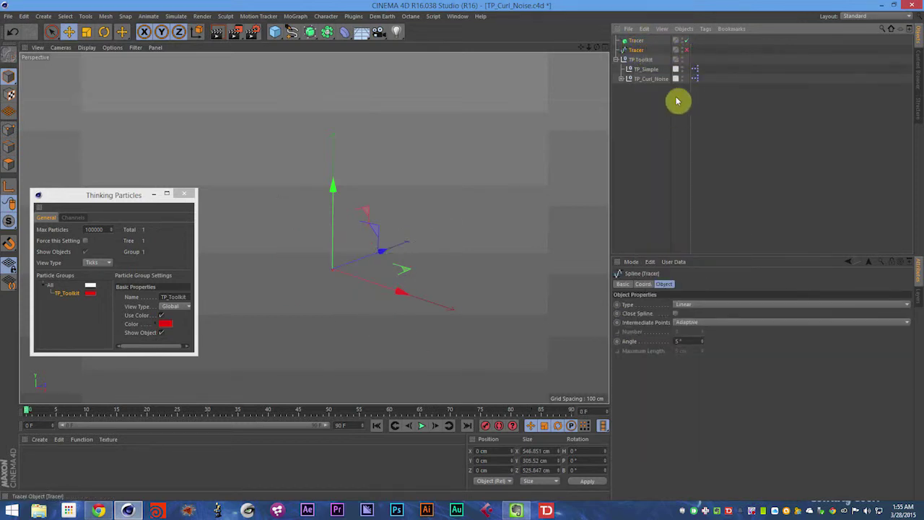
left_click(686, 50)
left_click(686, 50)
- Set TP_Curl_Noise's second Offset value back to 0 and play the animation with the baked spline enabled
left_click(646, 78)
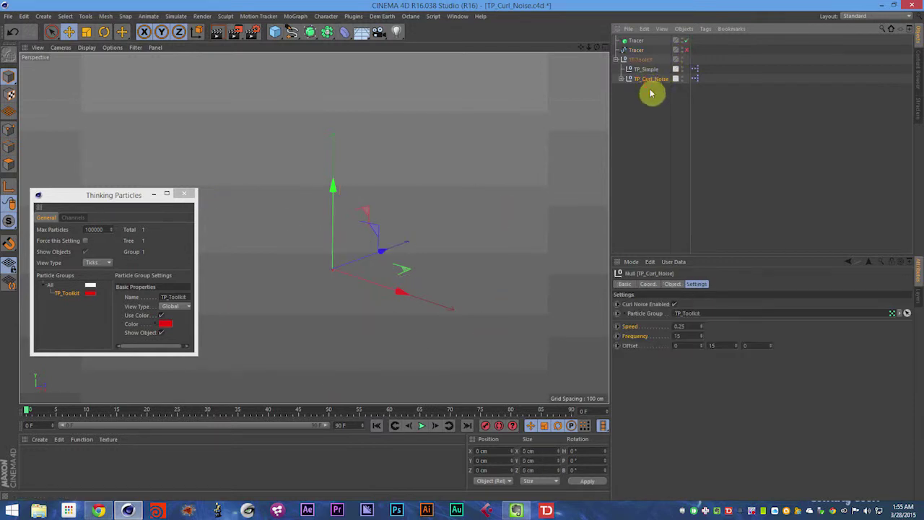
left_click(711, 345)
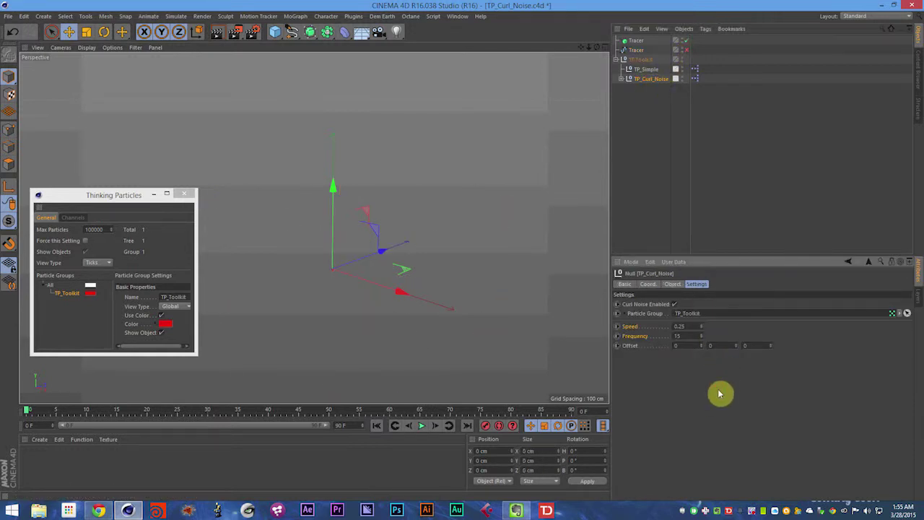
type("0")
key("Return")
key("F8")
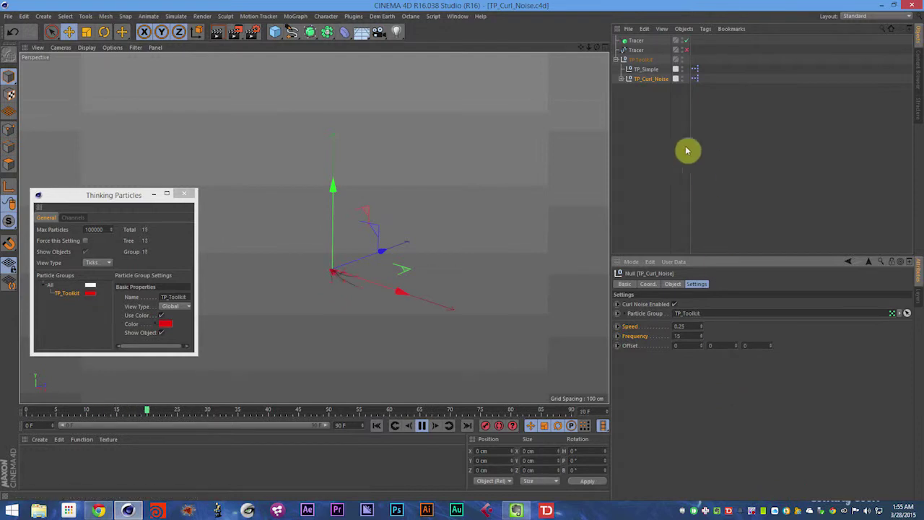
left_click(687, 50)
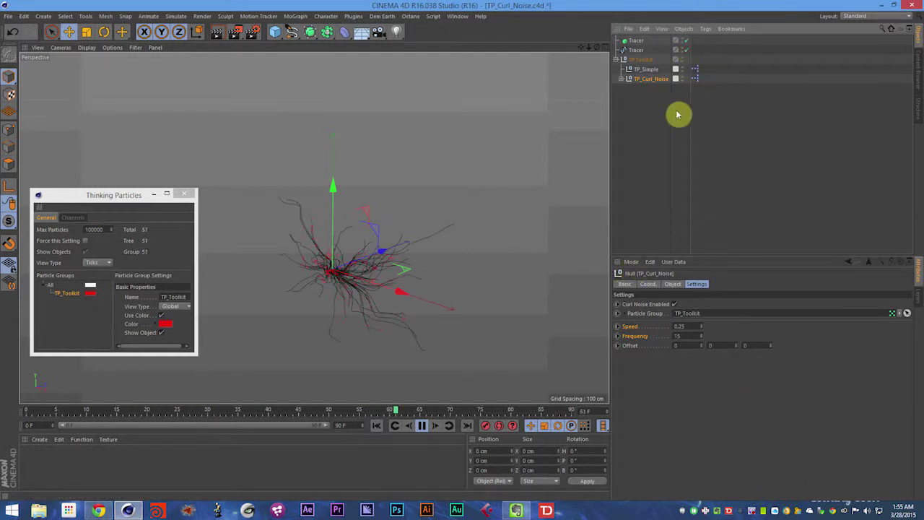
key("F8")
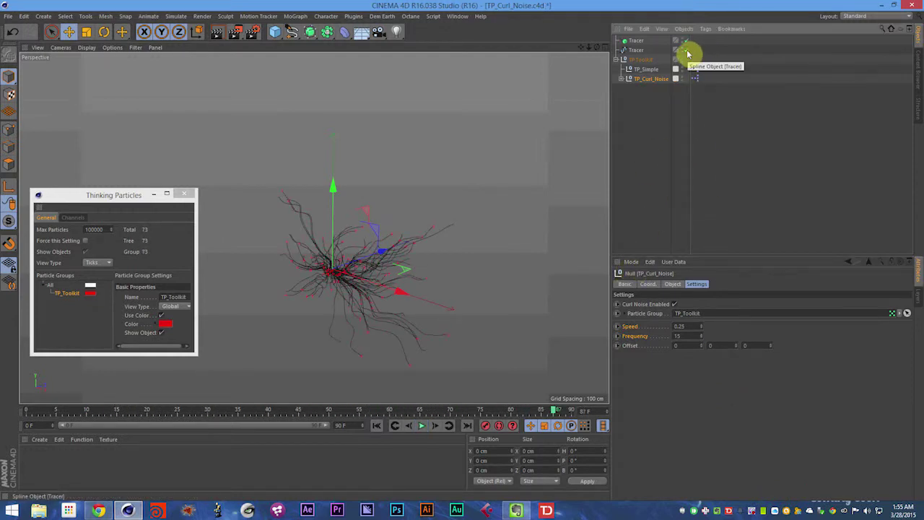
- Bake the Tracer's current paths into a second spline object and rewind the animation to the first frame
left_click(643, 41)
right_click(645, 42)
left_click(695, 356)
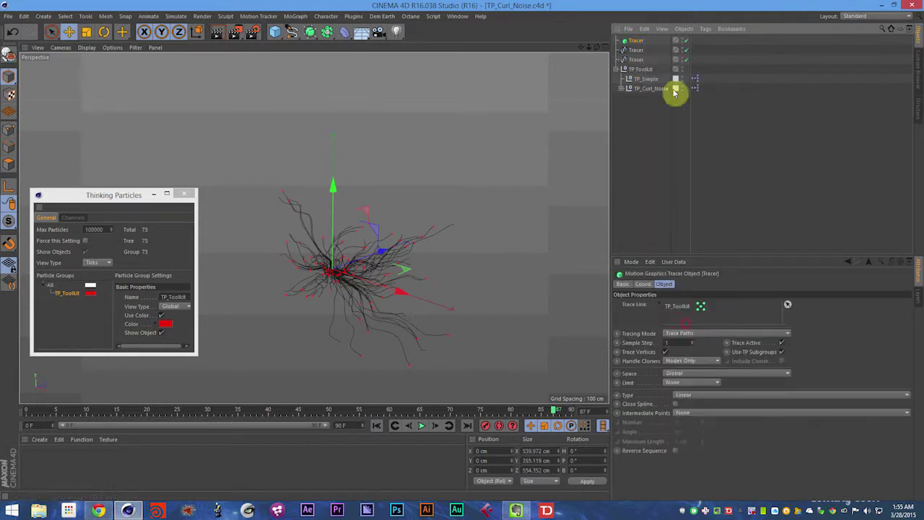
left_click(642, 72)
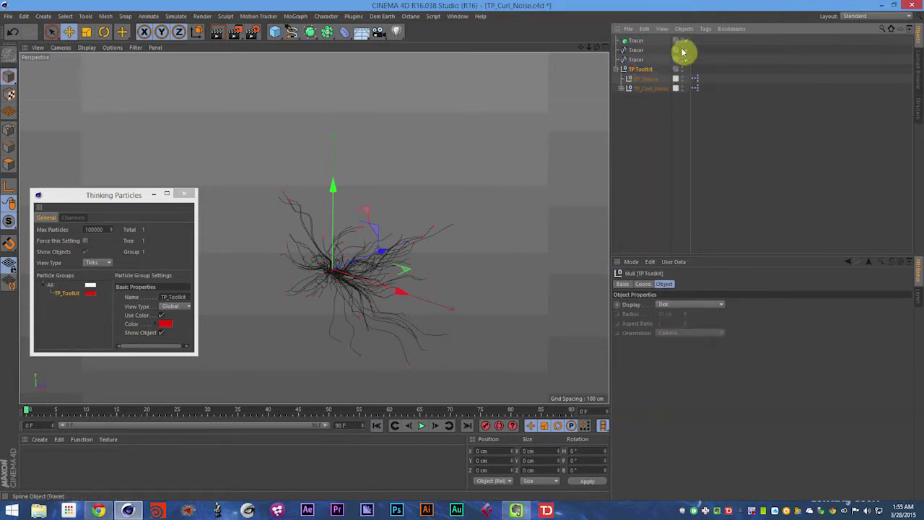
key("shift+f")
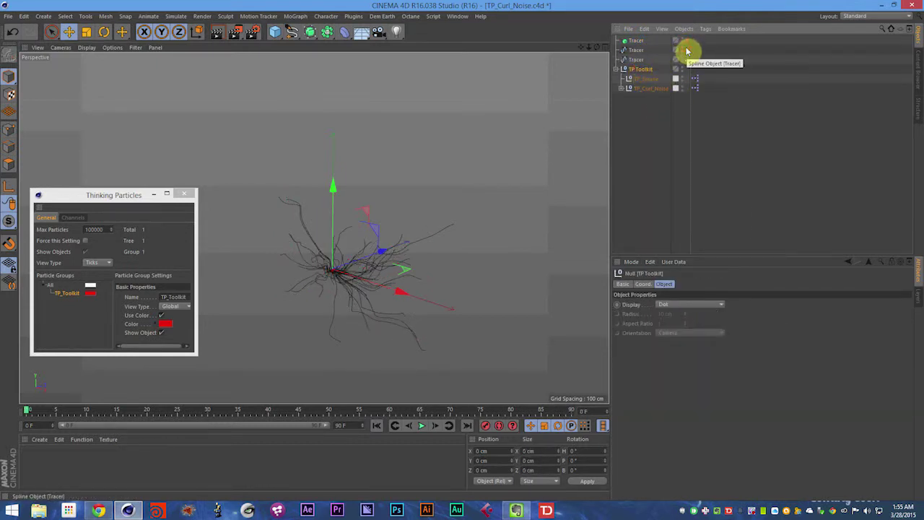
- With the live Tracer disabled, switch the two baked splines on and off to compare the paths of both offsets
left_click(686, 51)
left_click(687, 59)
left_click(686, 60)
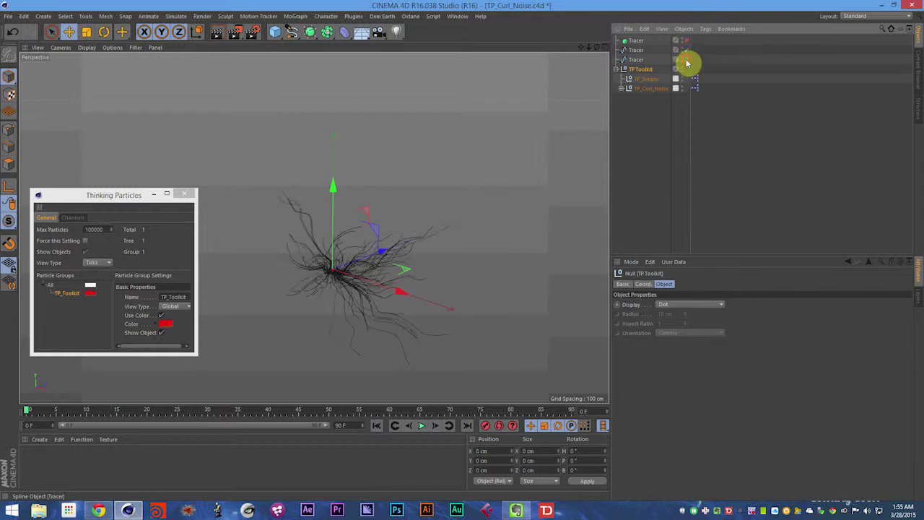
left_click(687, 59)
left_click(686, 59)
left_click(686, 59)
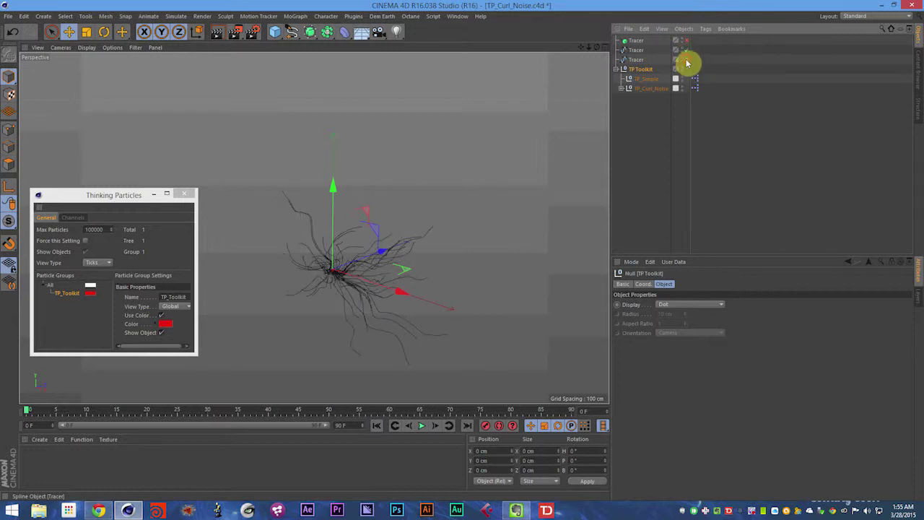
left_click(686, 59)
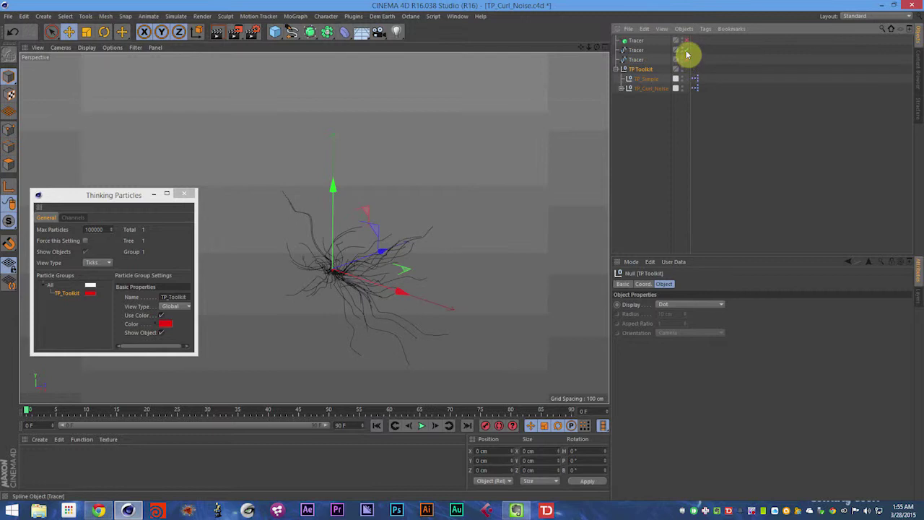
left_click(687, 55)
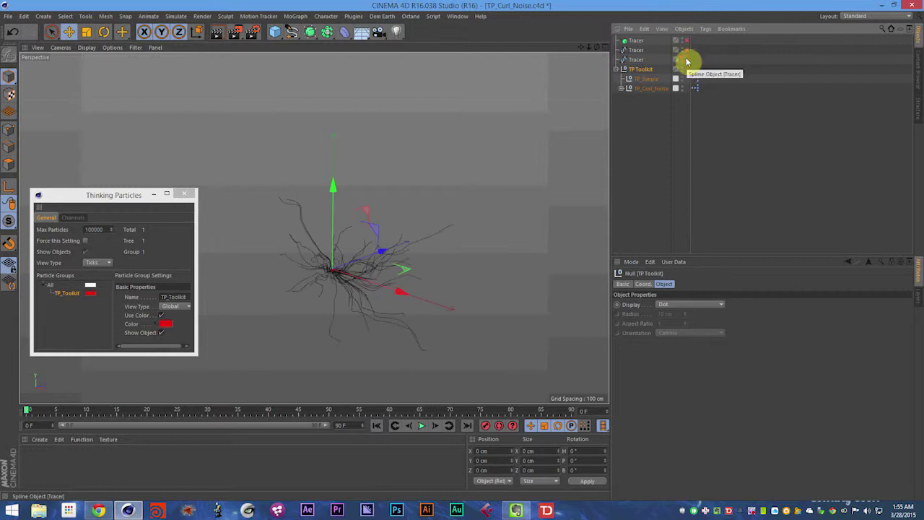
left_click(689, 56)
left_click(690, 59)
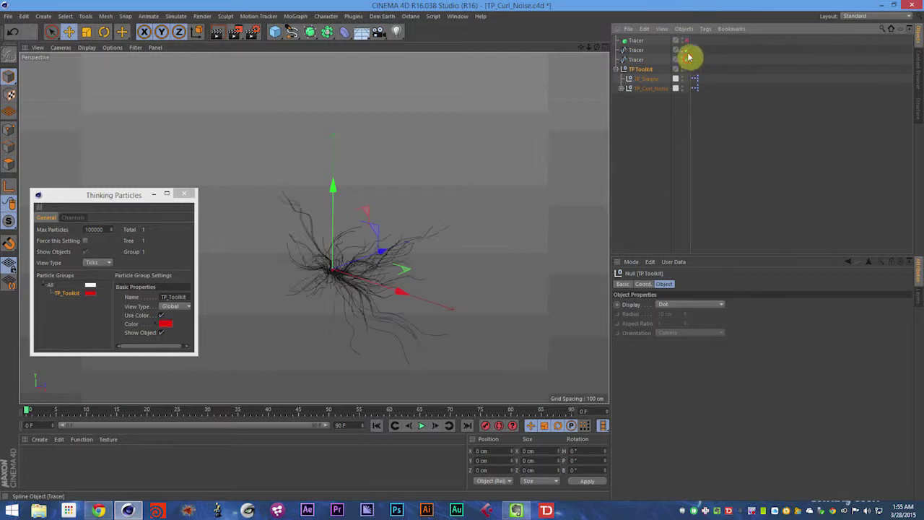
- Delete the two baked Tracer splines
left_click(638, 59)
left_click(638, 51, "shift")
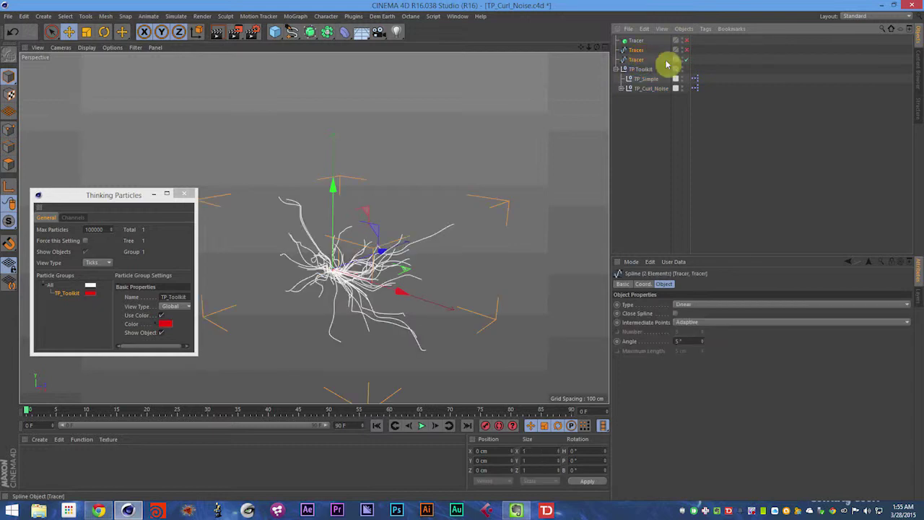
key("Delete")
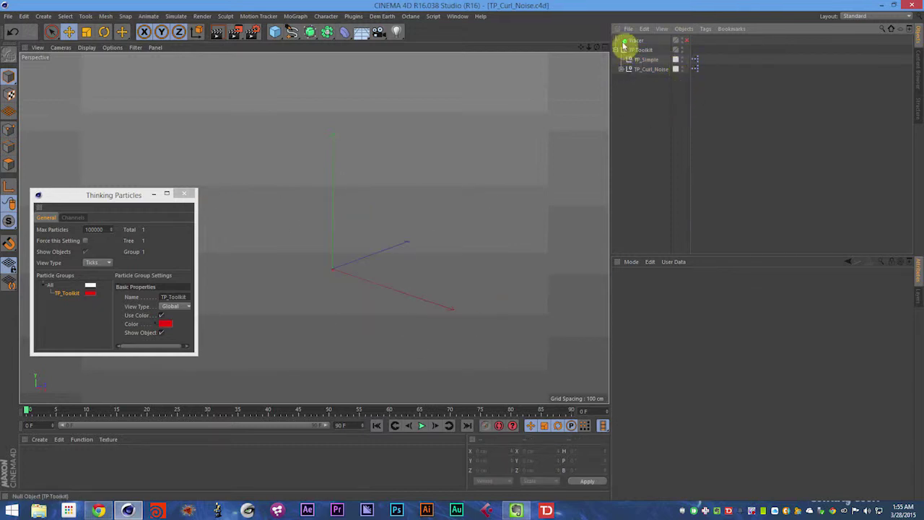
- Play the animation with TP_Curl_Noise selected, re-enable the Tracer and save the scene
left_click(645, 69)
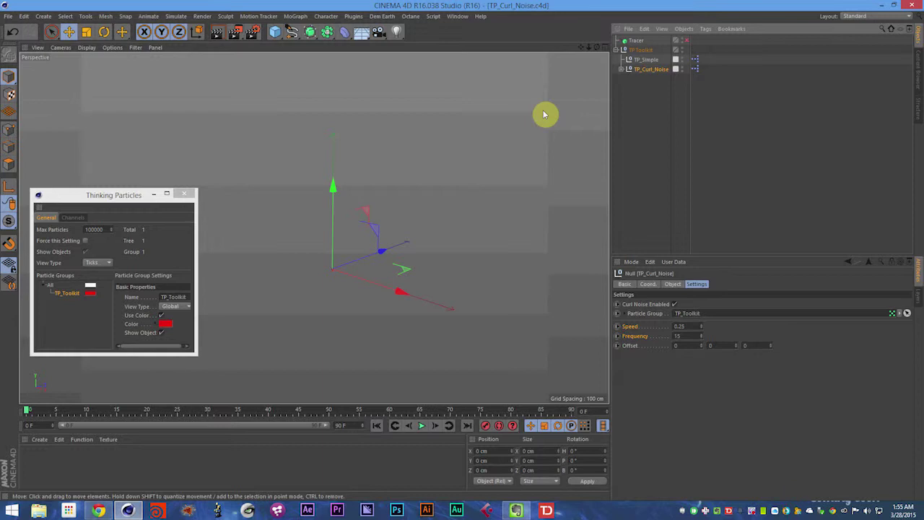
left_click(642, 345)
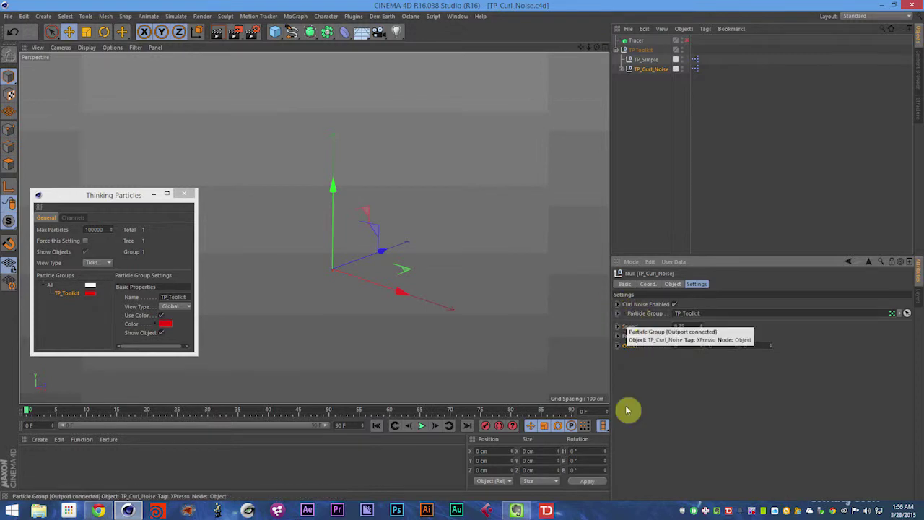
key("F8")
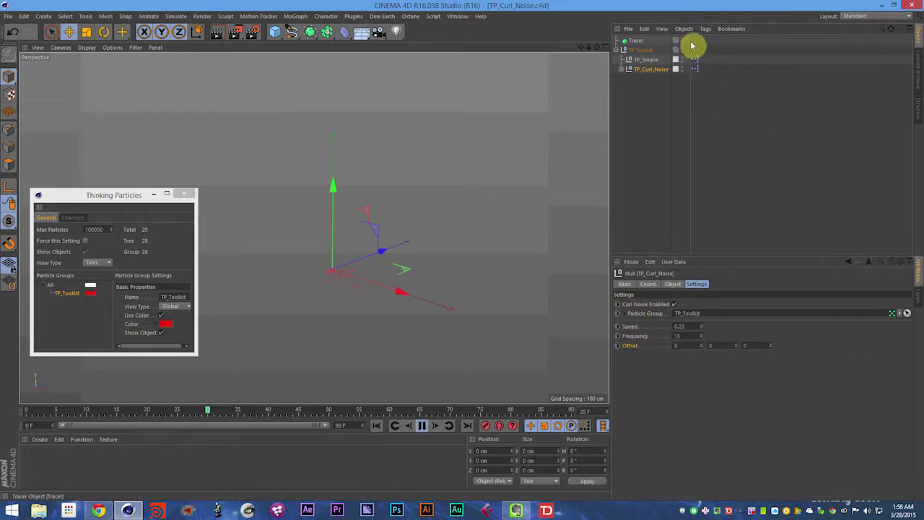
left_click(686, 40)
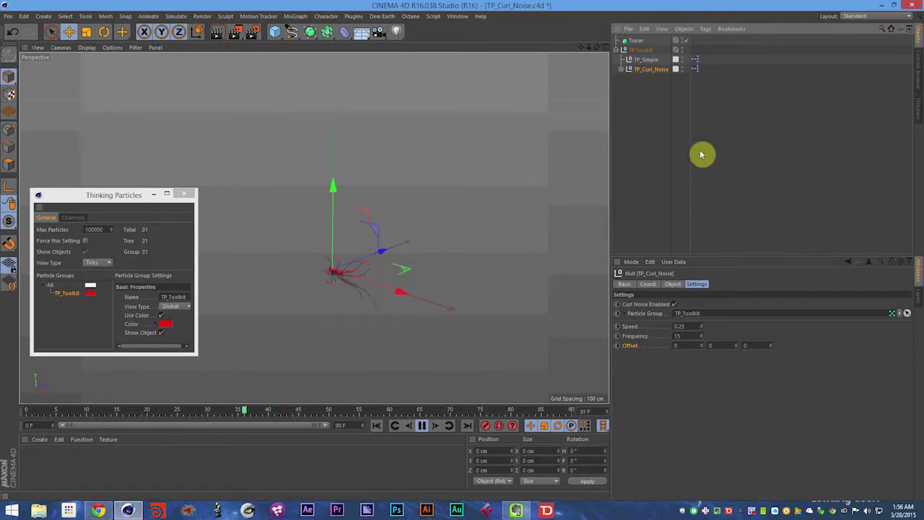
key("ctrl+s")
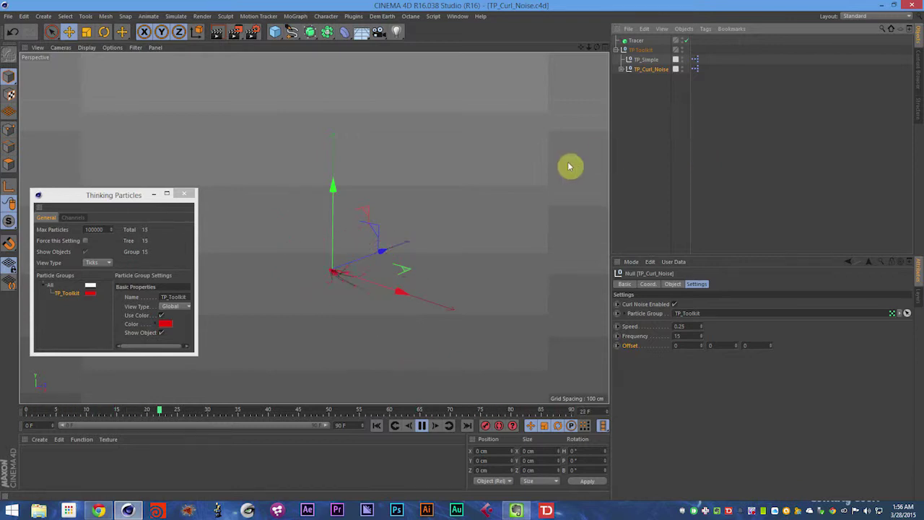
left_click_drag(345, 276, 285, 282, "alt")
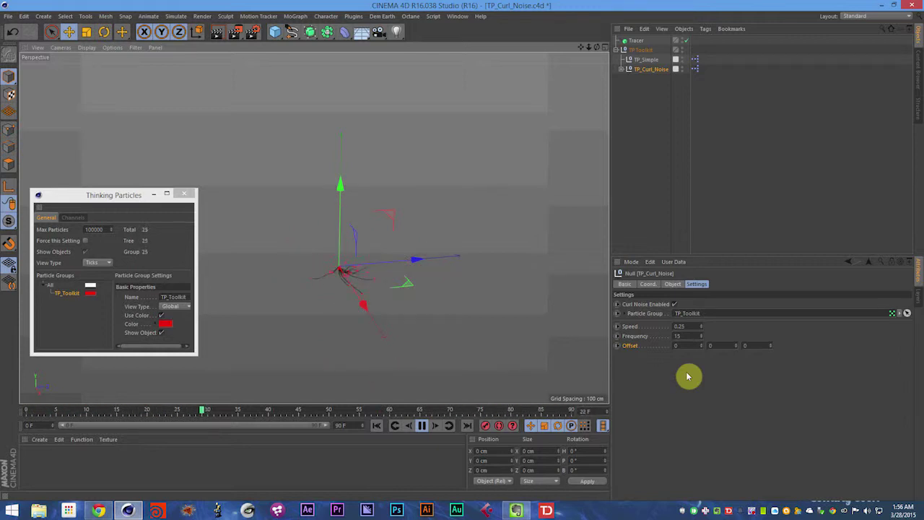
- Expand TP_Curl_Noise's child objects and select the null named with the CreativeTools GitHub address
left_click(620, 69)
left_click(636, 114)
left_click(682, 98)
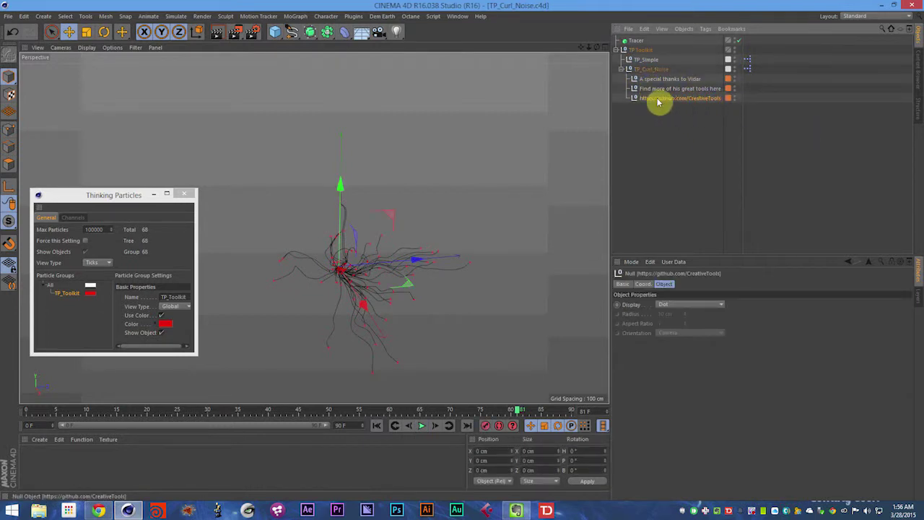
- Look through the tools-reference and special-thanks nulls under TP_Curl_Noise, collapse its hierarchy and clear the selection
left_click(684, 132)
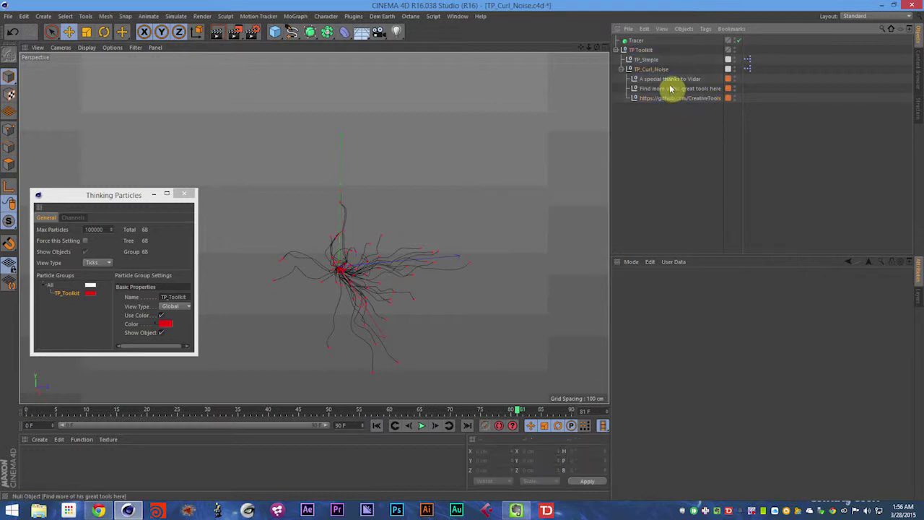
left_click(675, 89)
left_click(682, 81)
left_click(622, 69)
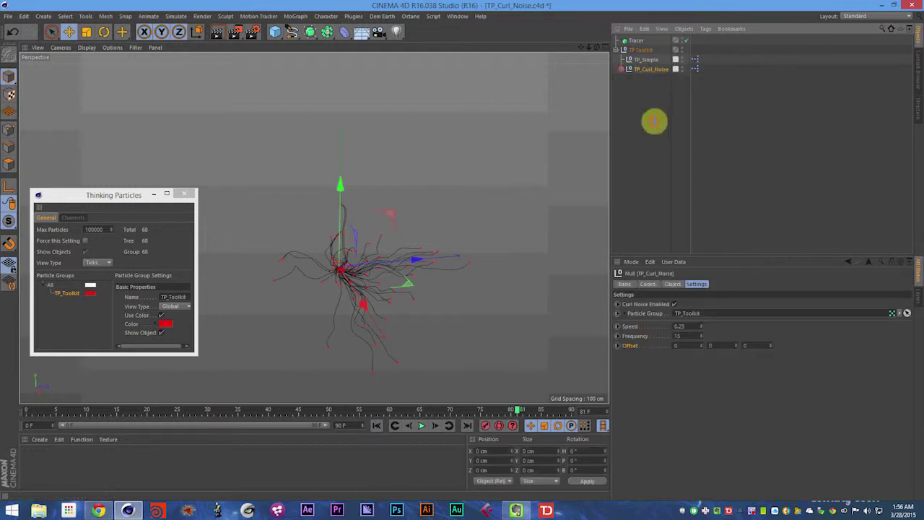
left_click(656, 118)
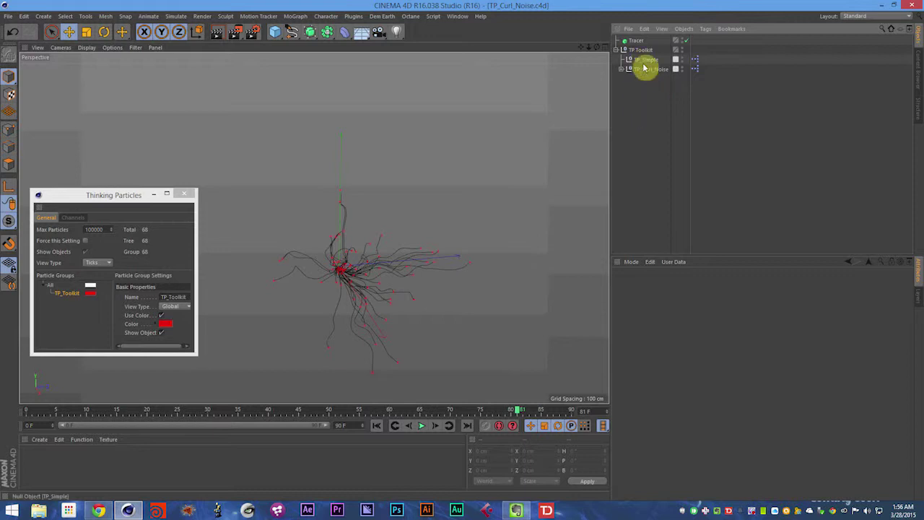
- Revisit the special-thanks null inside TP_Curl_Noise, collapse the hierarchy again and save the scene with nothing selected
left_click(621, 69)
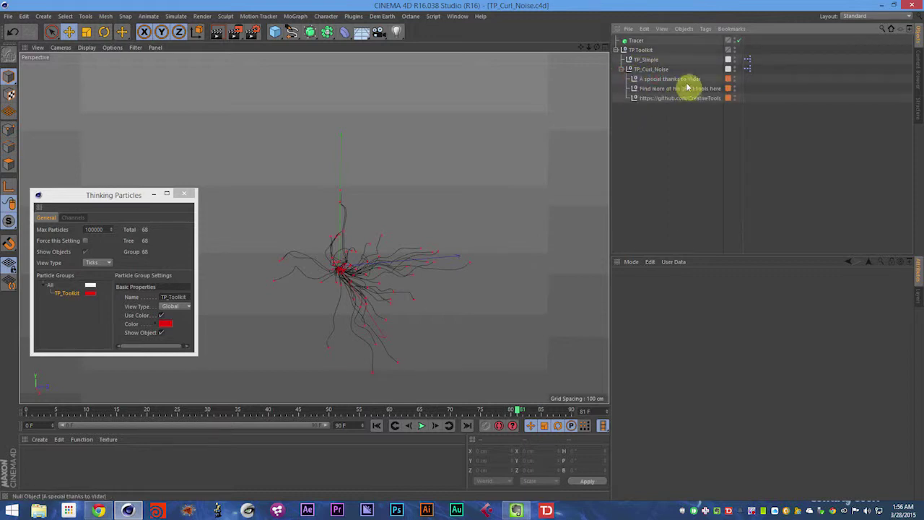
left_click(683, 81)
left_click(621, 69)
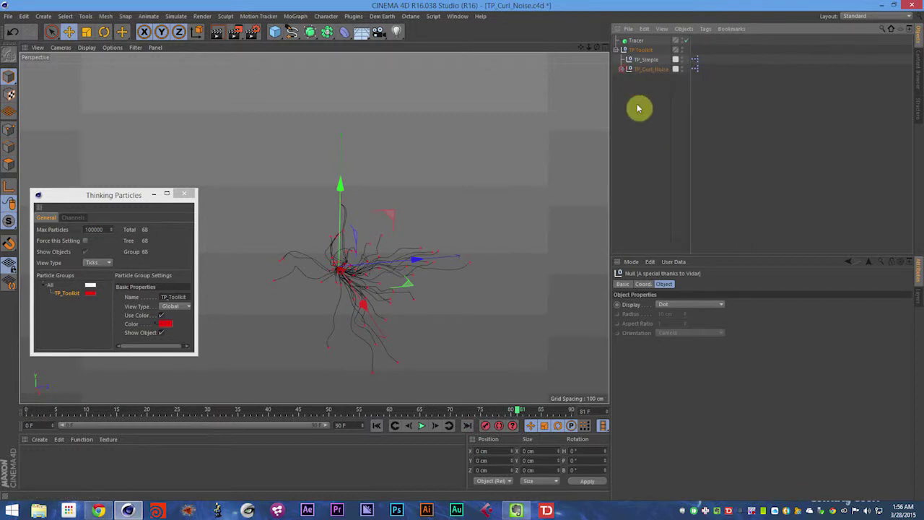
left_click(640, 95)
key("ctrl+s")
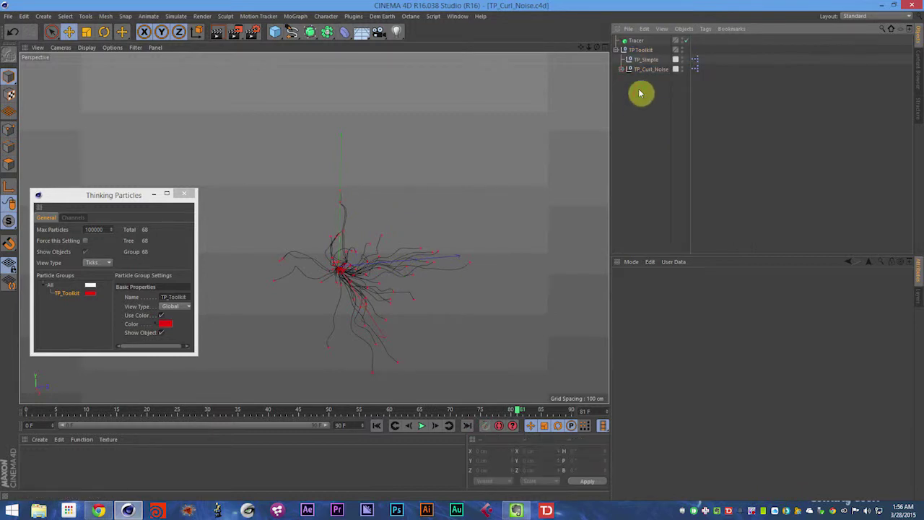